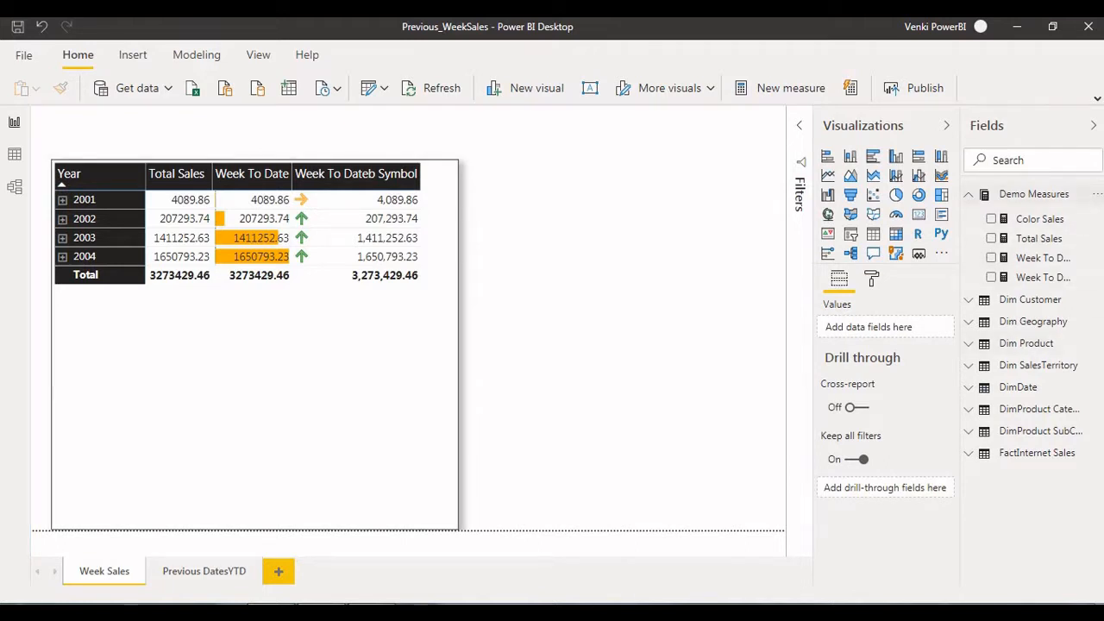
- Collapse the Demo Measures table and view the data model's relationship diagram with the Fields pane hidden
left_click(1034, 195)
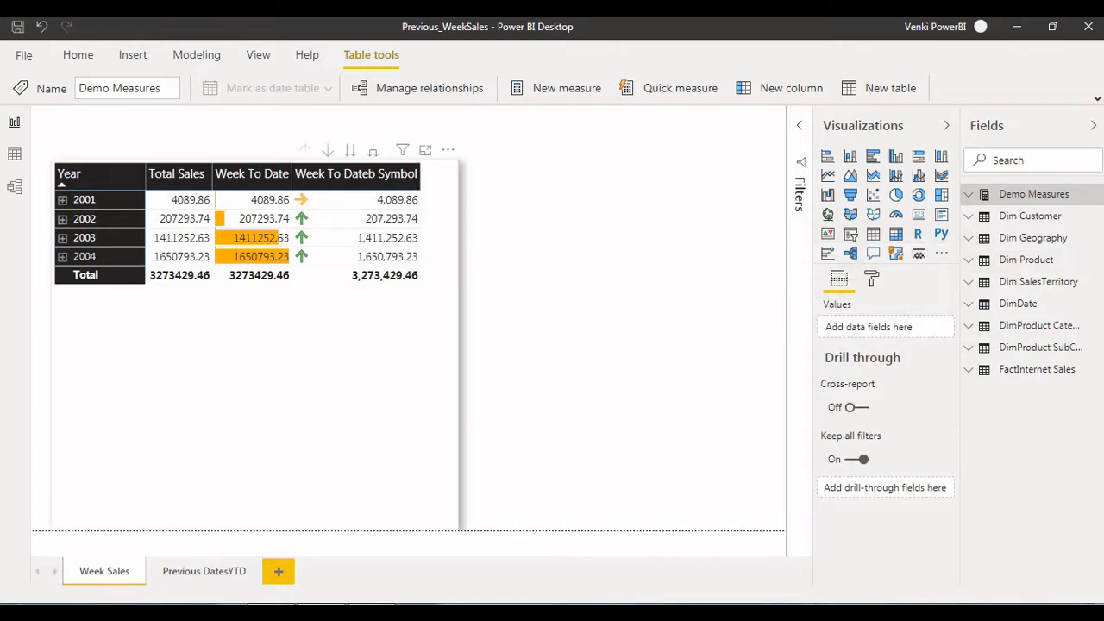
left_click(15, 186)
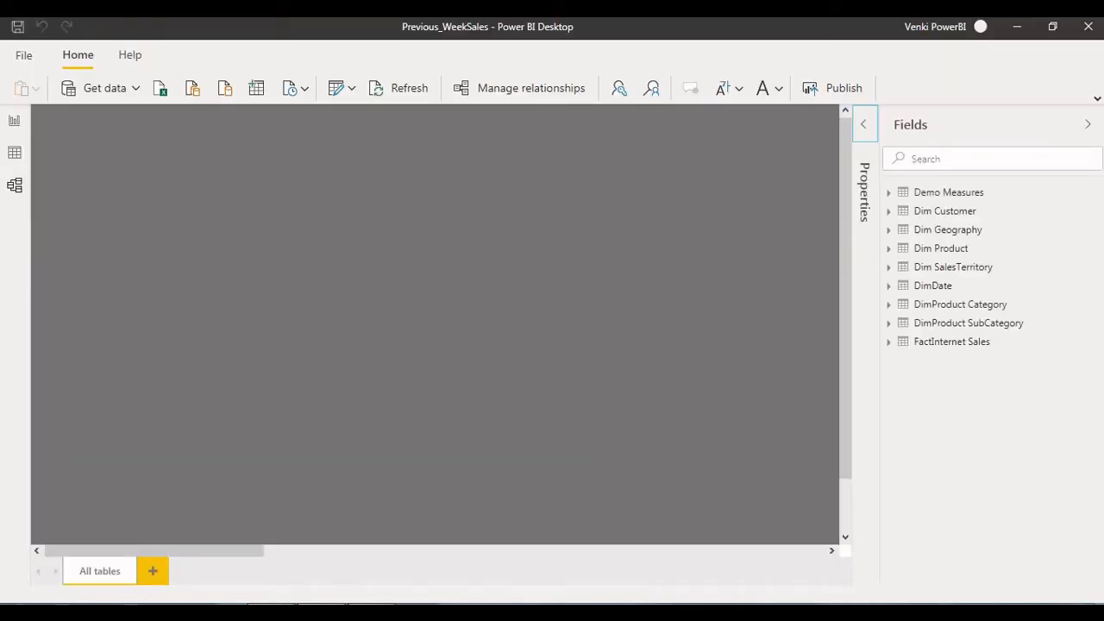
left_click(1088, 124)
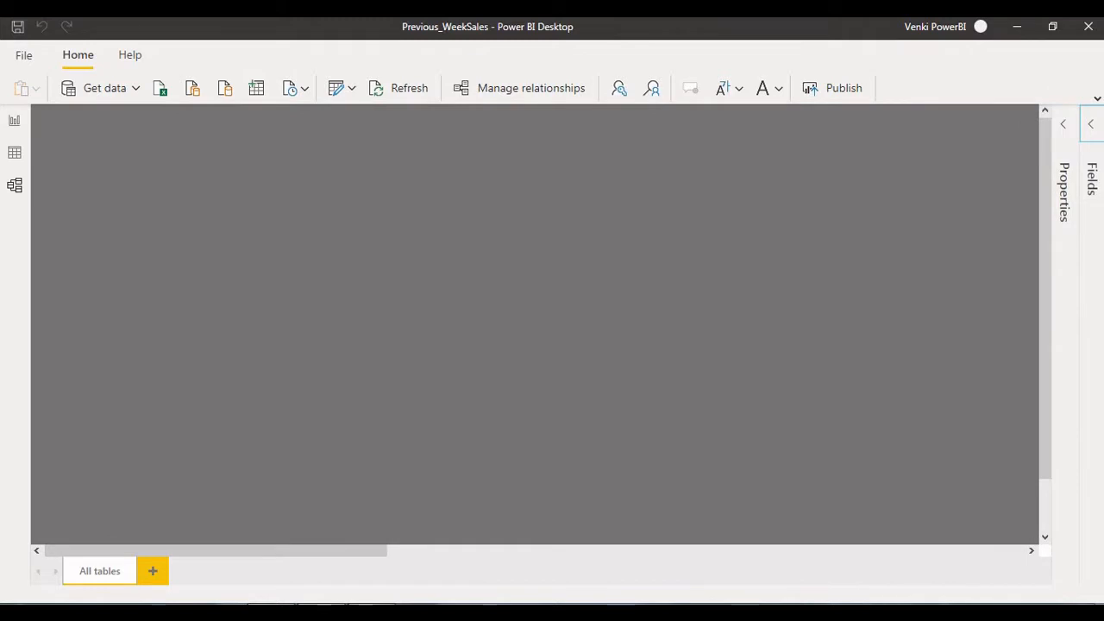
left_click_drag(217, 551, 349, 550)
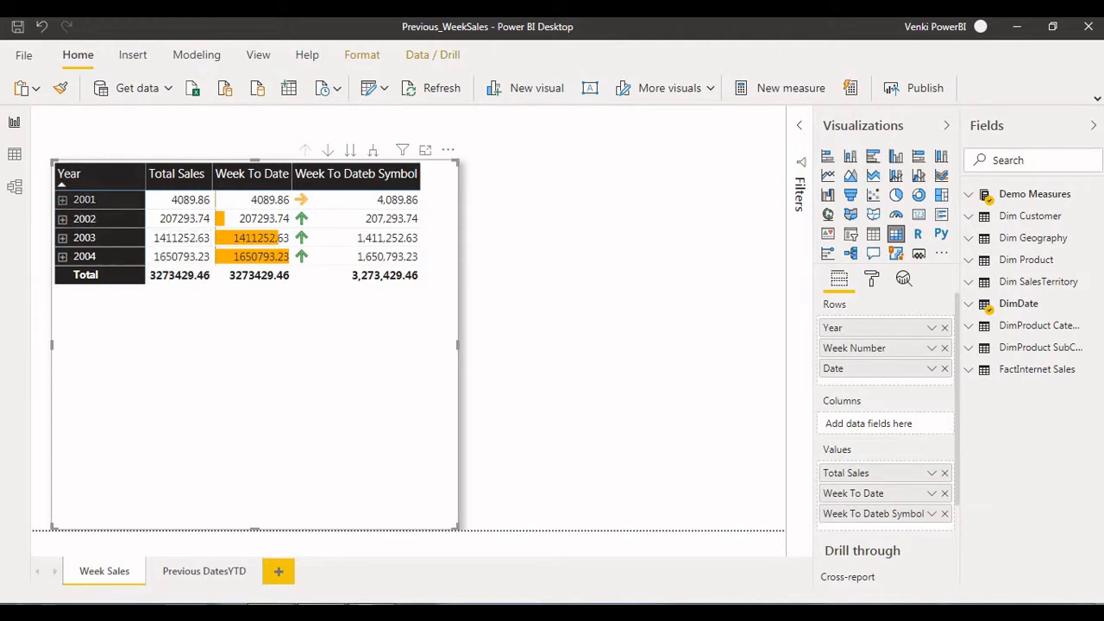
- Expand year 2001 and week W27 in the matrix to inspect the daily values, and return to the year level
left_click(62, 199)
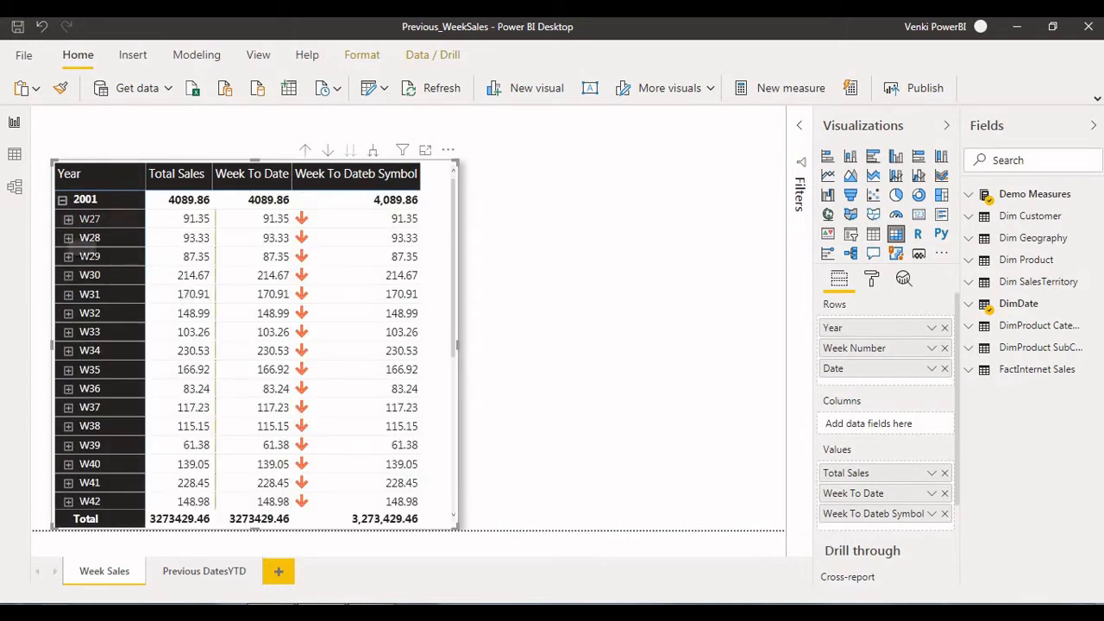
left_click(69, 218)
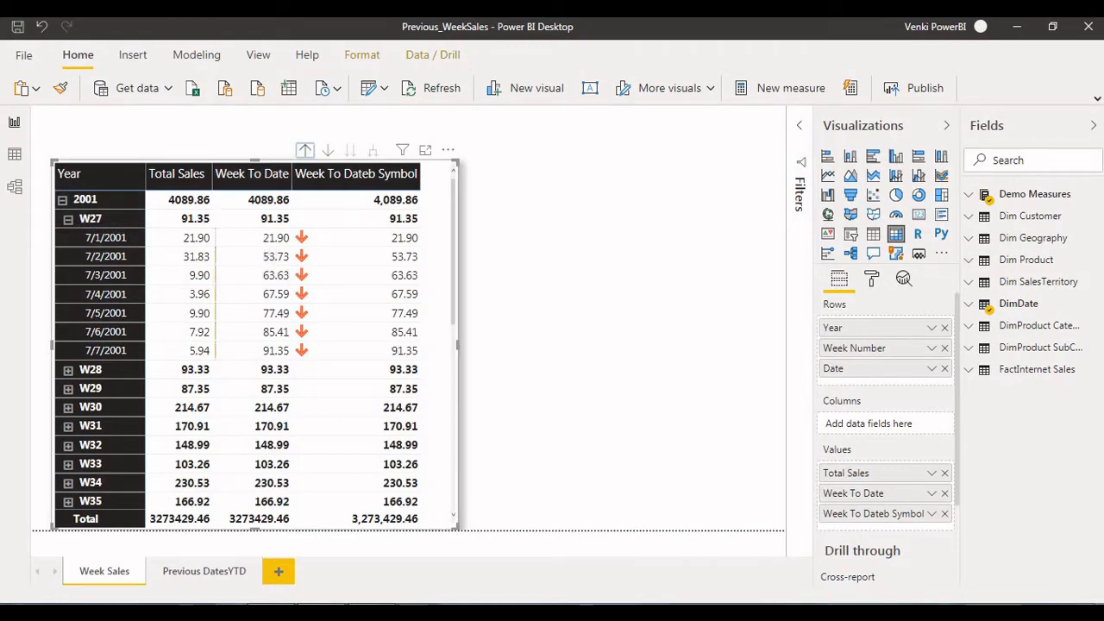
left_click(304, 150)
left_click(305, 150)
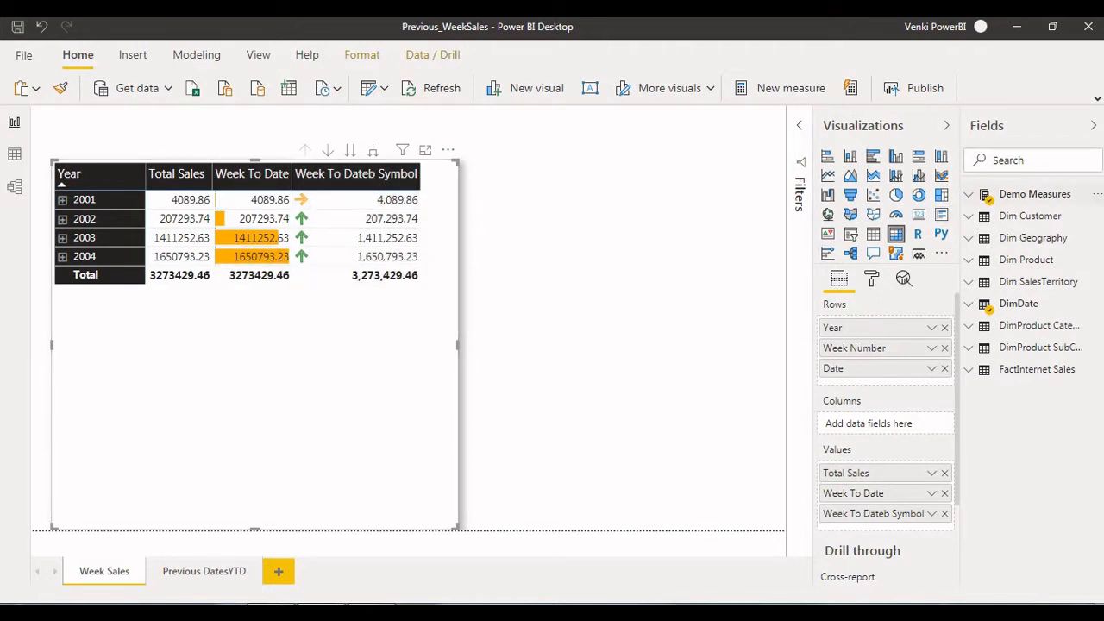
- Open the DAX formula of the Week To Date measure in the expanded formula editor with enlarged text
left_click(1035, 194)
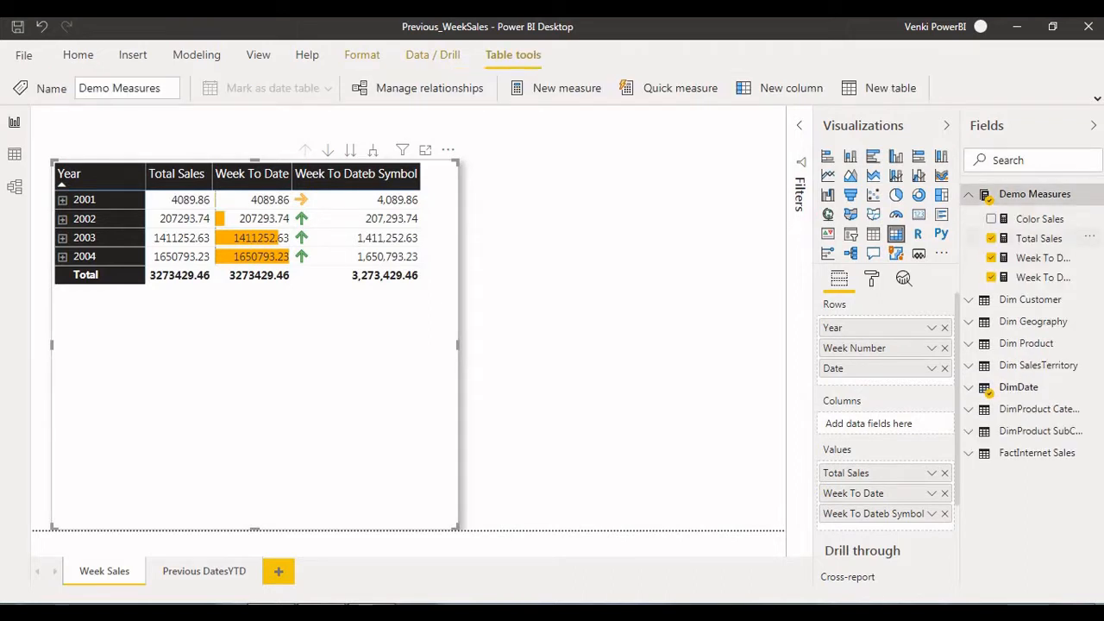
left_click(1043, 258)
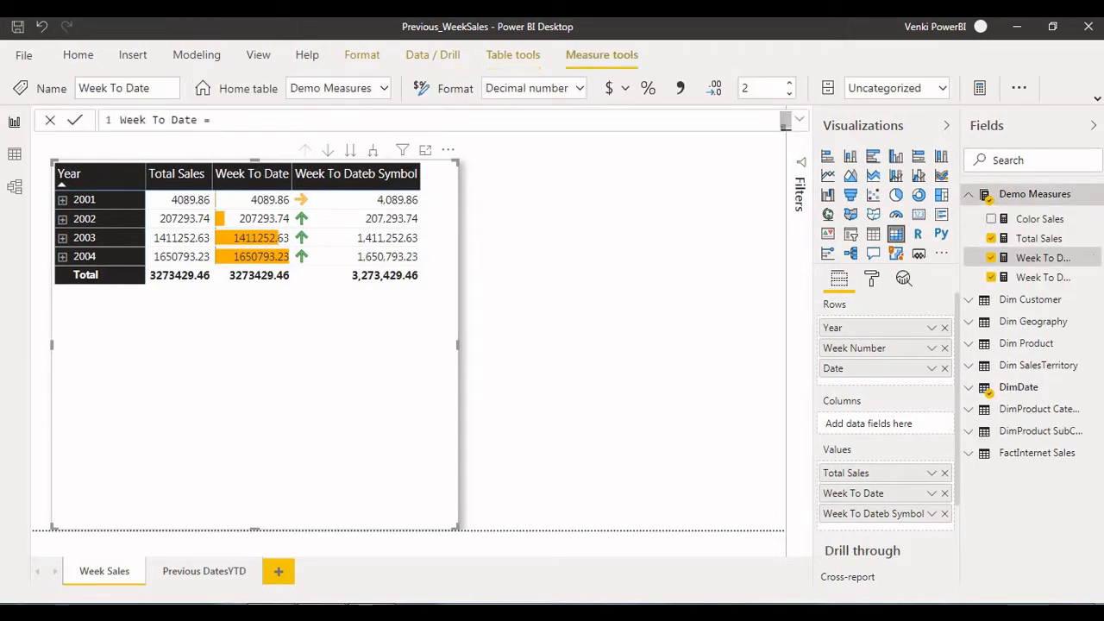
left_click(799, 119)
key("ctrl+plus")
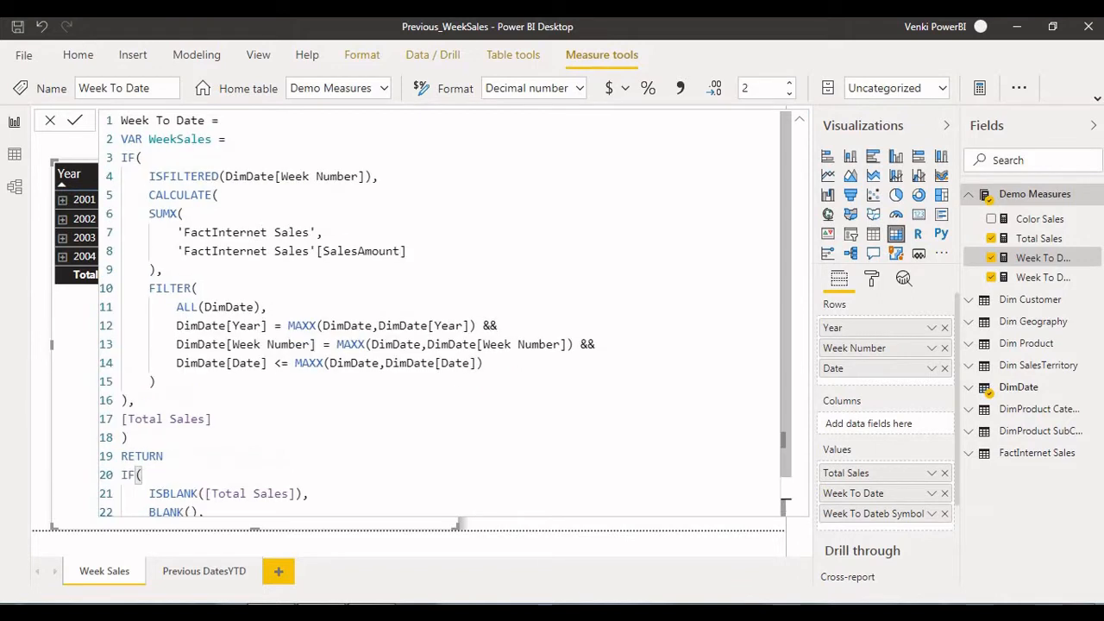
- Examine the WeekSales variable's ISFILTERED check, its CALCULATE and SUMX expression, and the FILTER conditions on year, week number and date
left_click(267, 307)
left_click(128, 176)
left_click_drag(128, 176, 338, 176)
left_click(142, 195)
left_click_drag(142, 195, 135, 400)
left_click(179, 362)
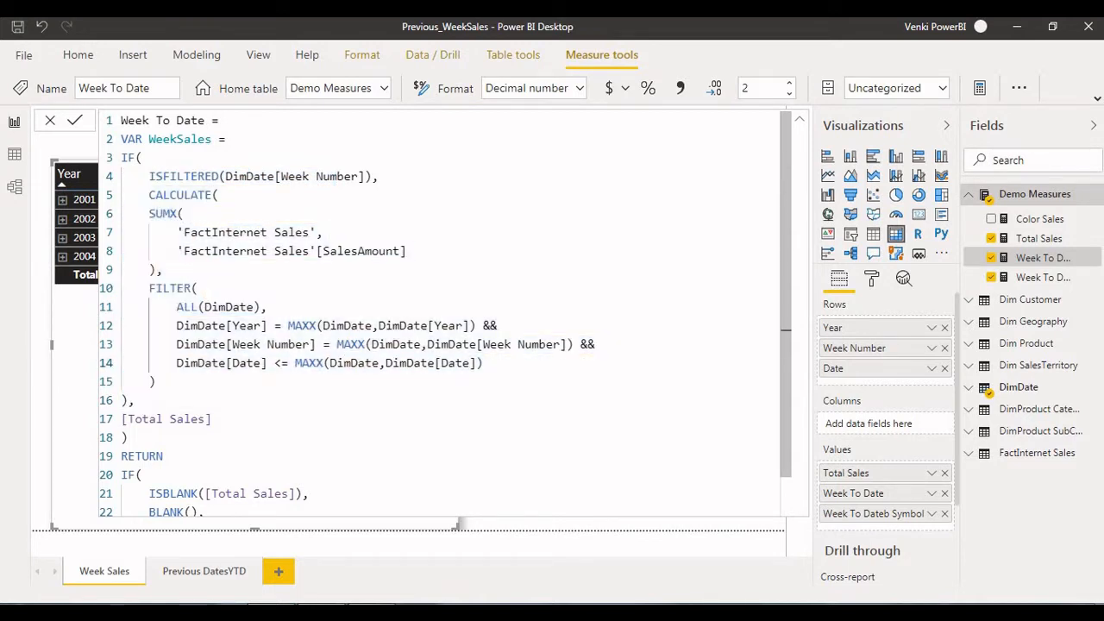
double_click(204, 176)
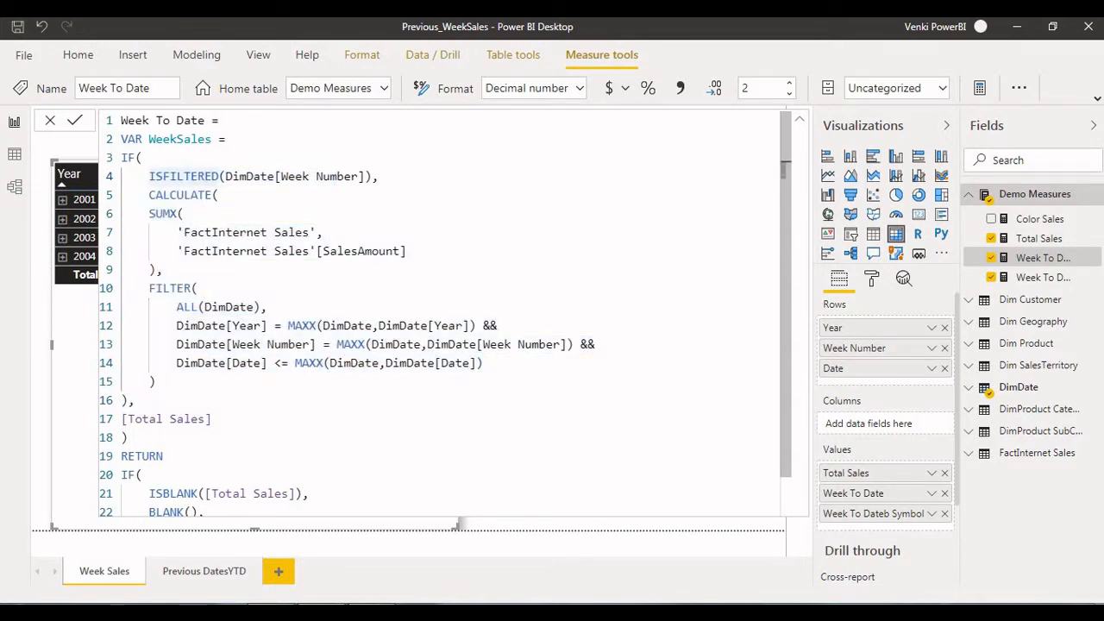
left_click_drag(148, 195, 157, 381)
left_click(183, 288)
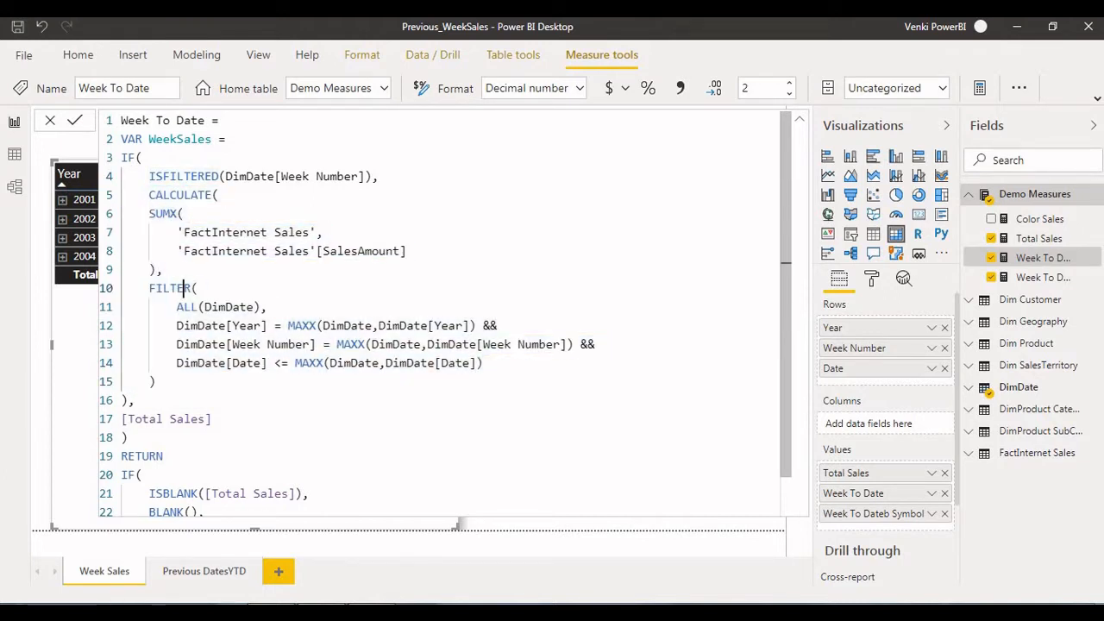
left_click_drag(176, 325, 345, 325)
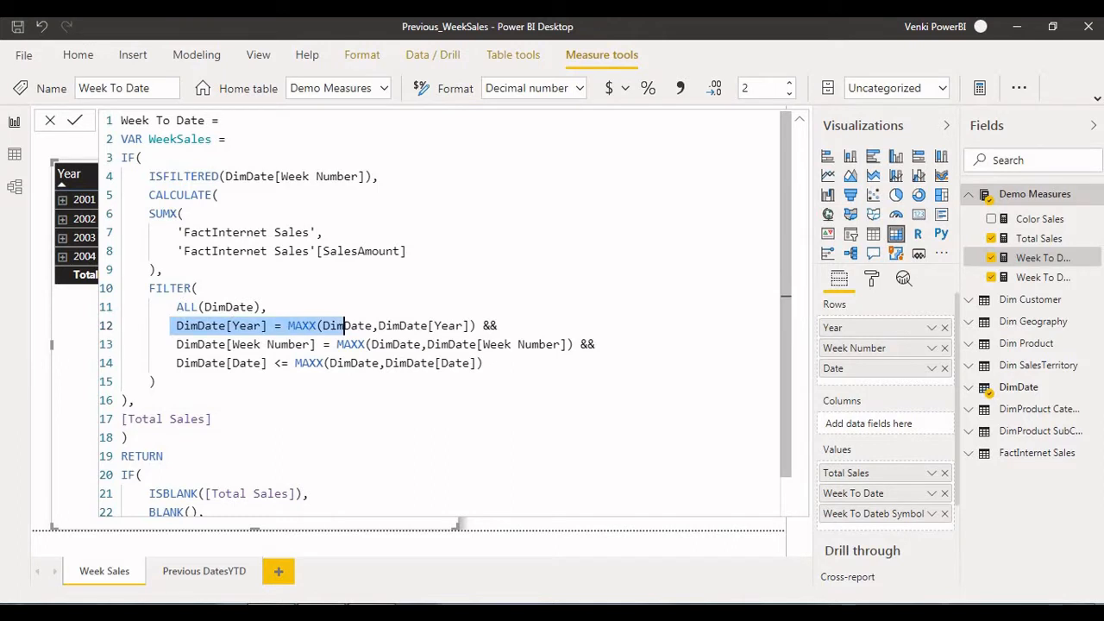
left_click_drag(224, 344, 449, 344)
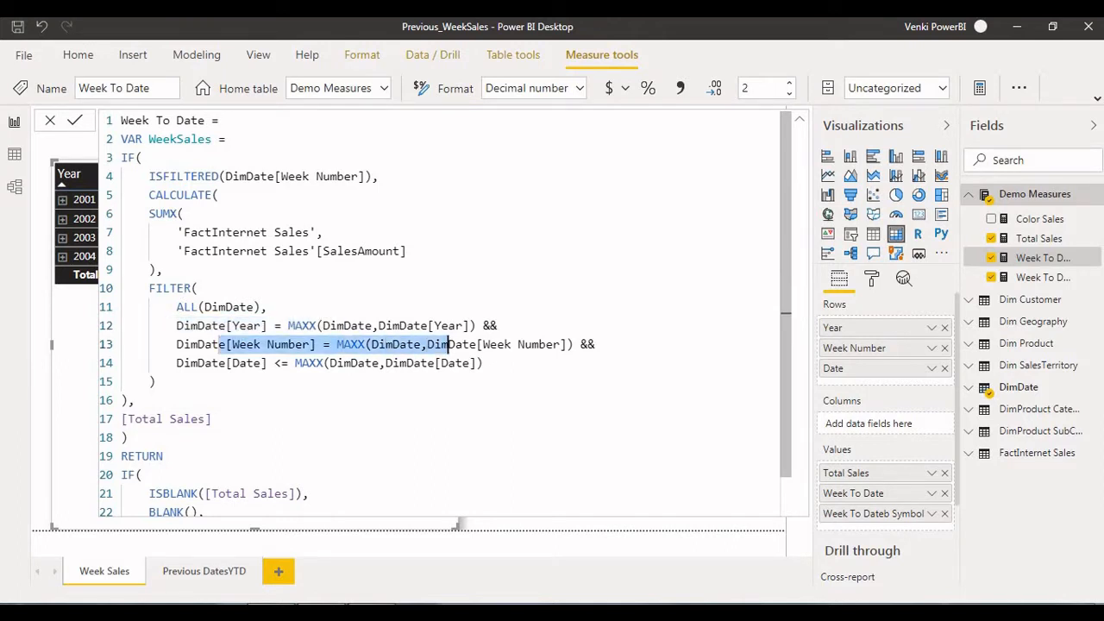
left_click_drag(203, 363, 330, 363)
left_click_drag(183, 213, 156, 382)
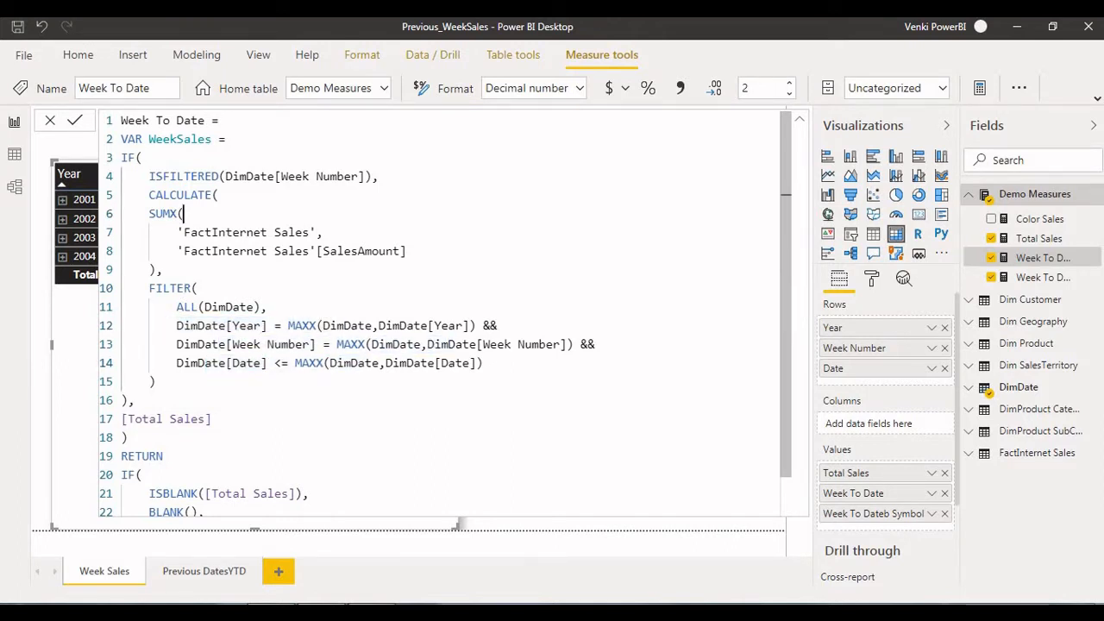
- Examine how the RETURN section's ISBLANK check uses the WeekSales variable, and close the expanded Week To Date formula
scroll(432, 310, "down", 1)
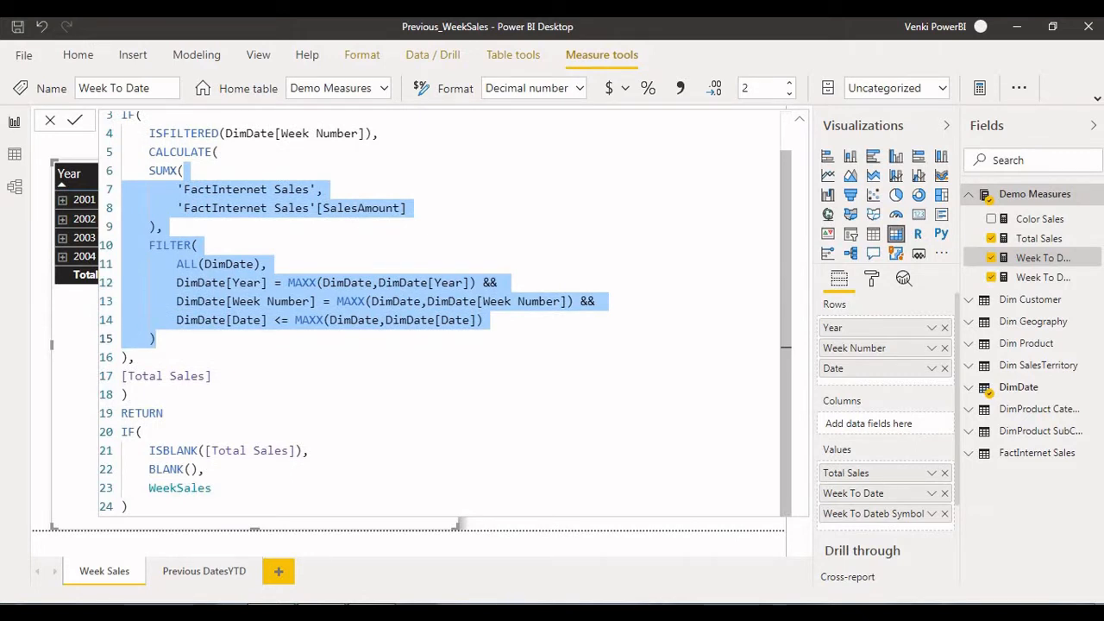
left_click_drag(143, 432, 198, 470)
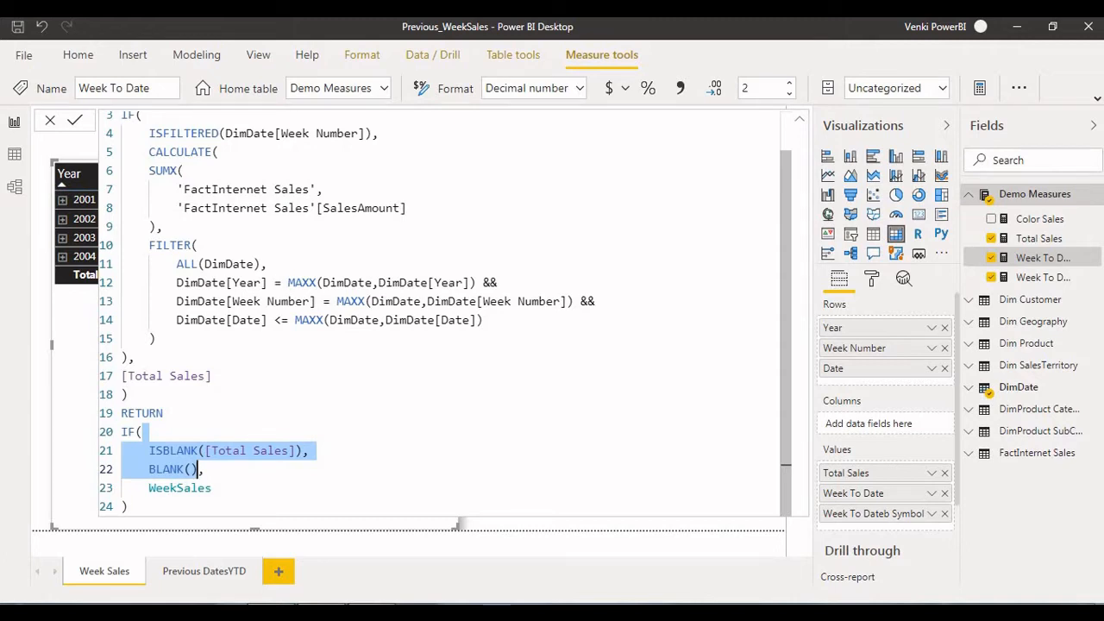
left_click(212, 488)
scroll(445, 314, "up", 1)
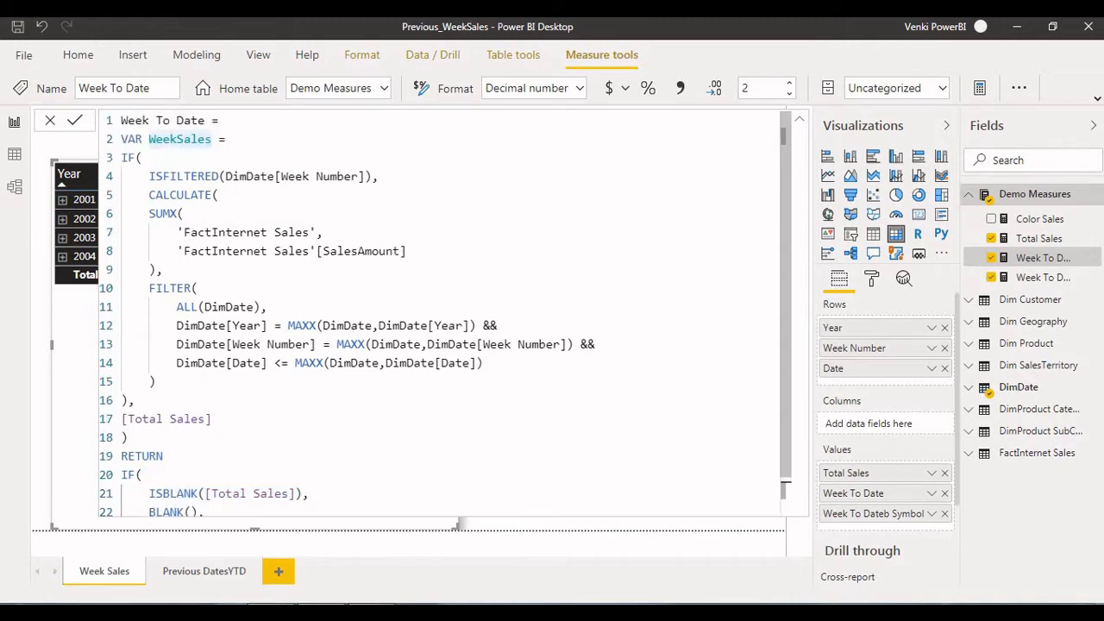
left_click_drag(143, 158, 244, 362)
scroll(244, 362, "down", 1)
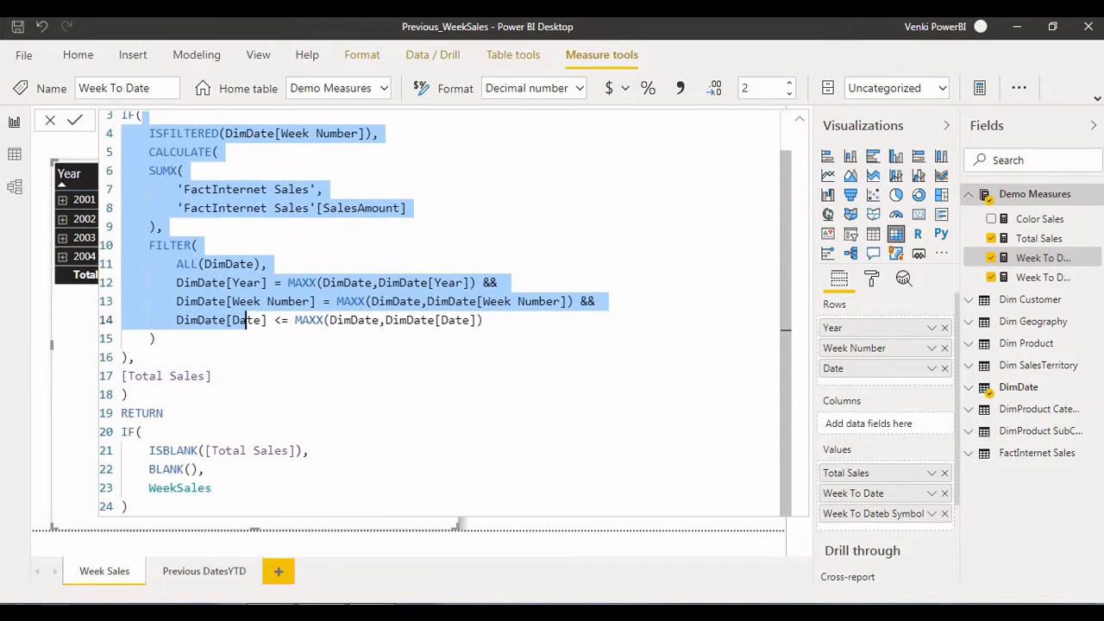
left_click_drag(163, 414, 212, 488)
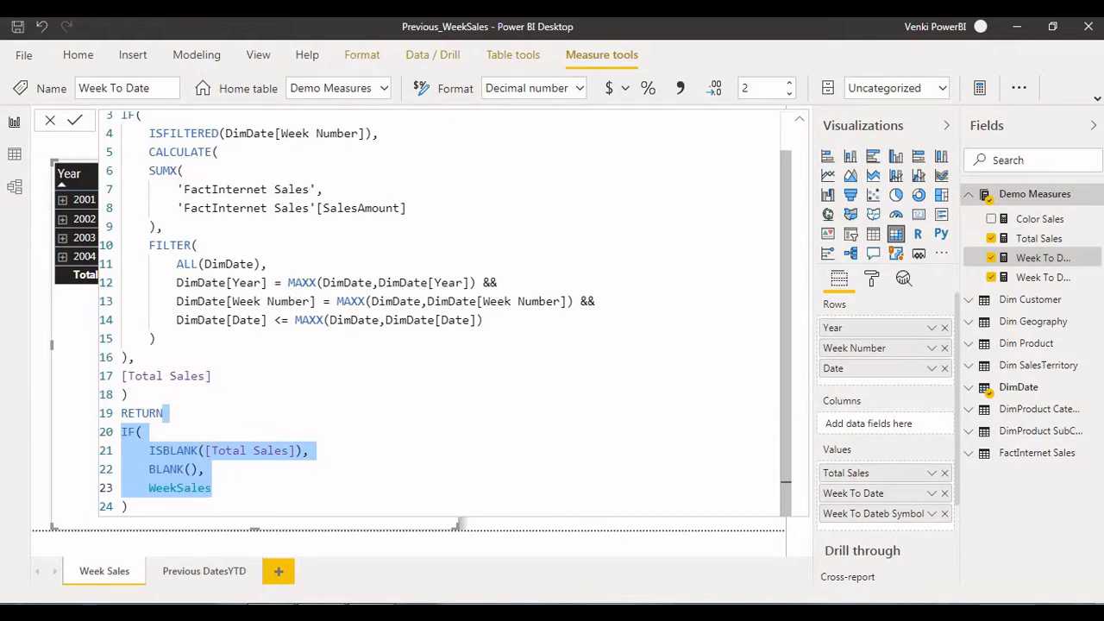
left_click(205, 469)
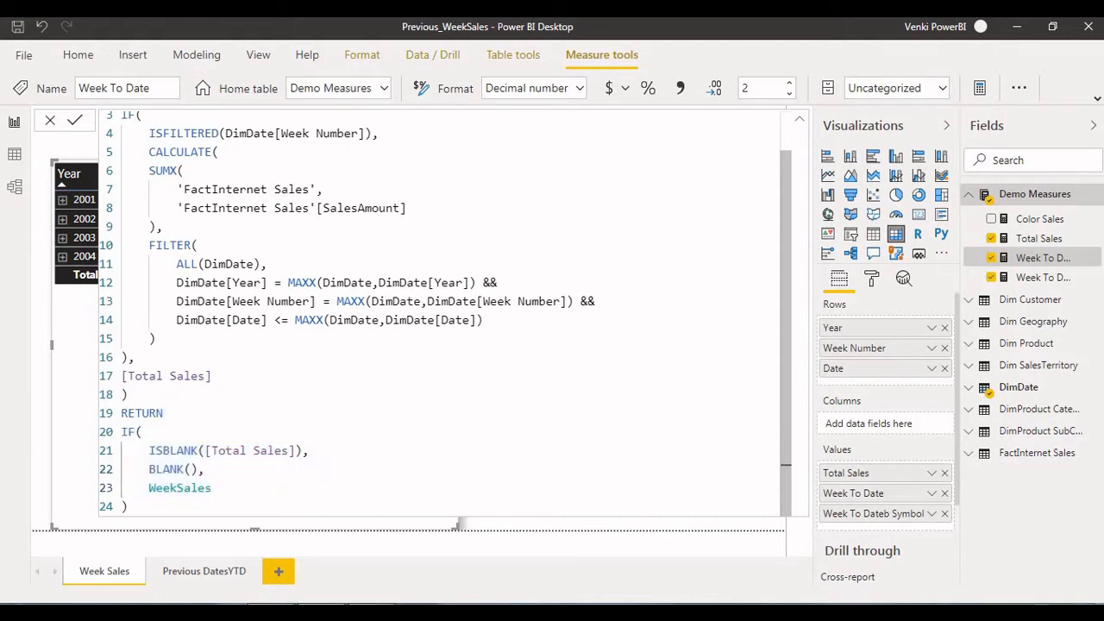
left_click_drag(211, 488, 148, 450)
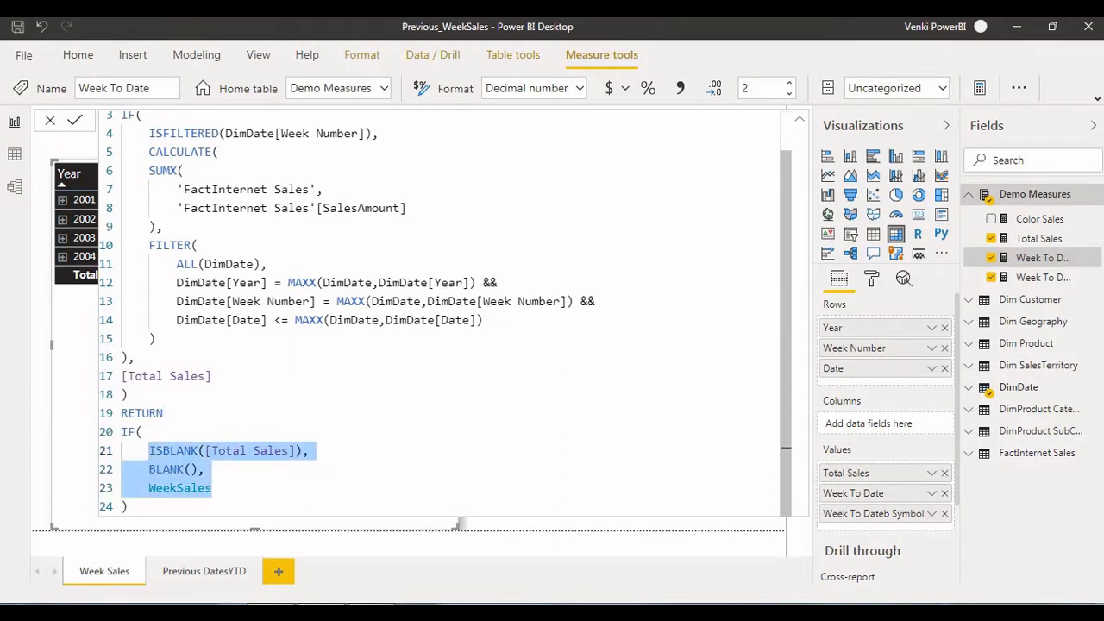
left_click(155, 338)
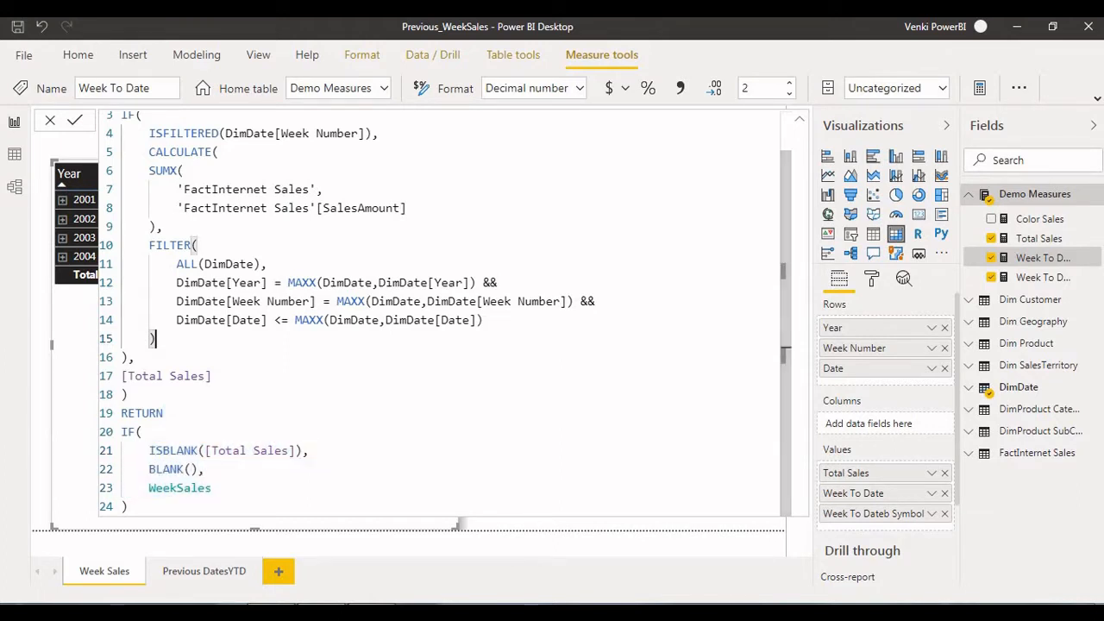
key("Return")
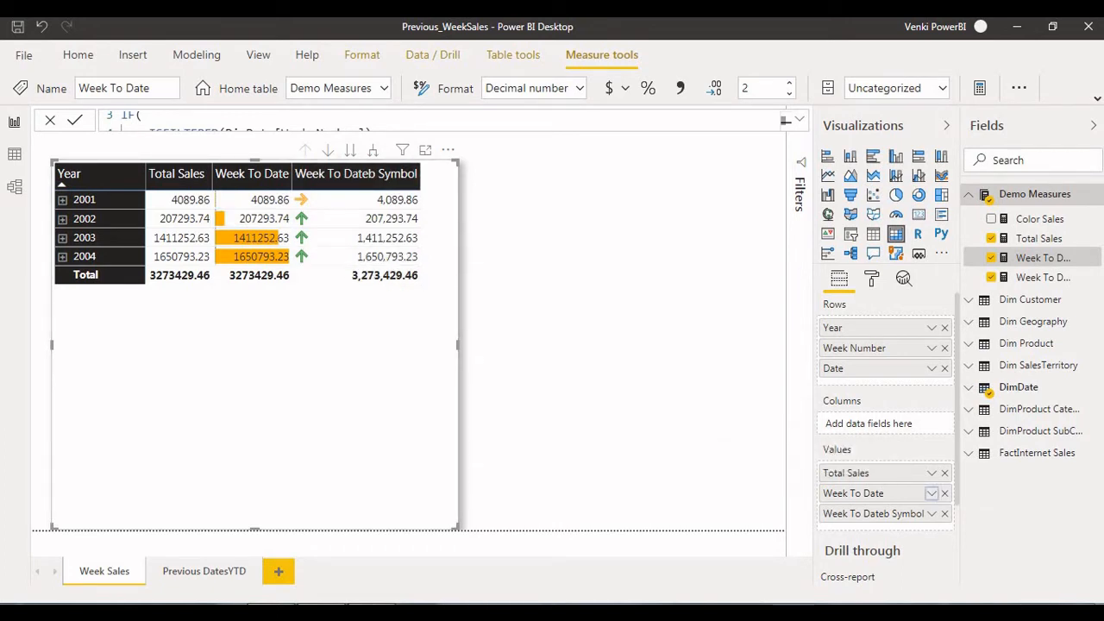
- Review the data bars conditional formatting of the Week To Date field and accept its settings
left_click(932, 494)
mouse_move(906, 427)
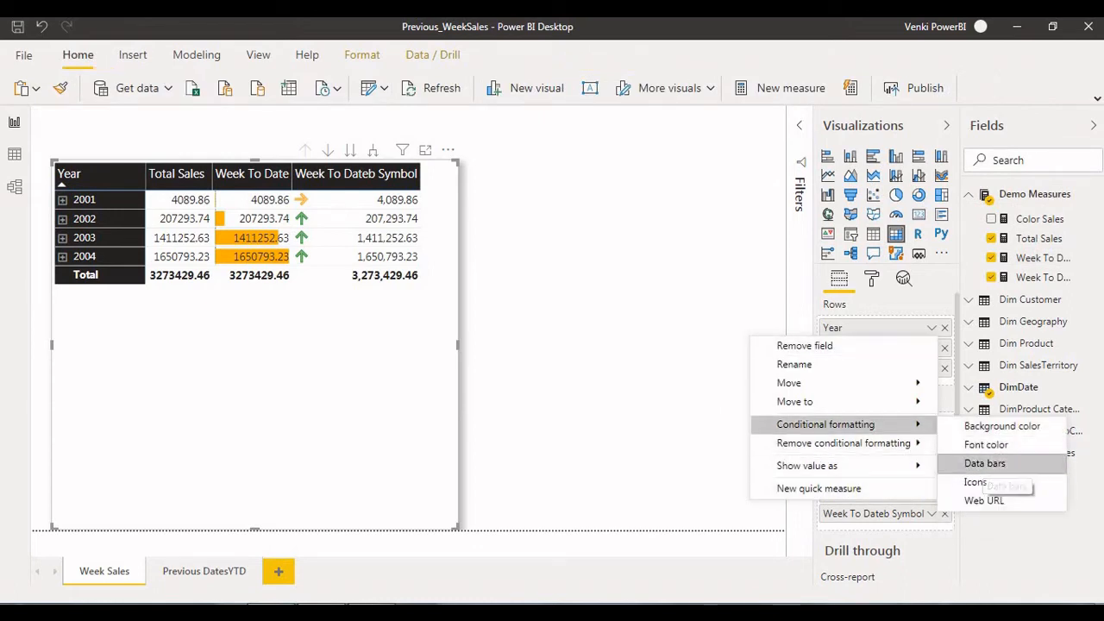
left_click(984, 463)
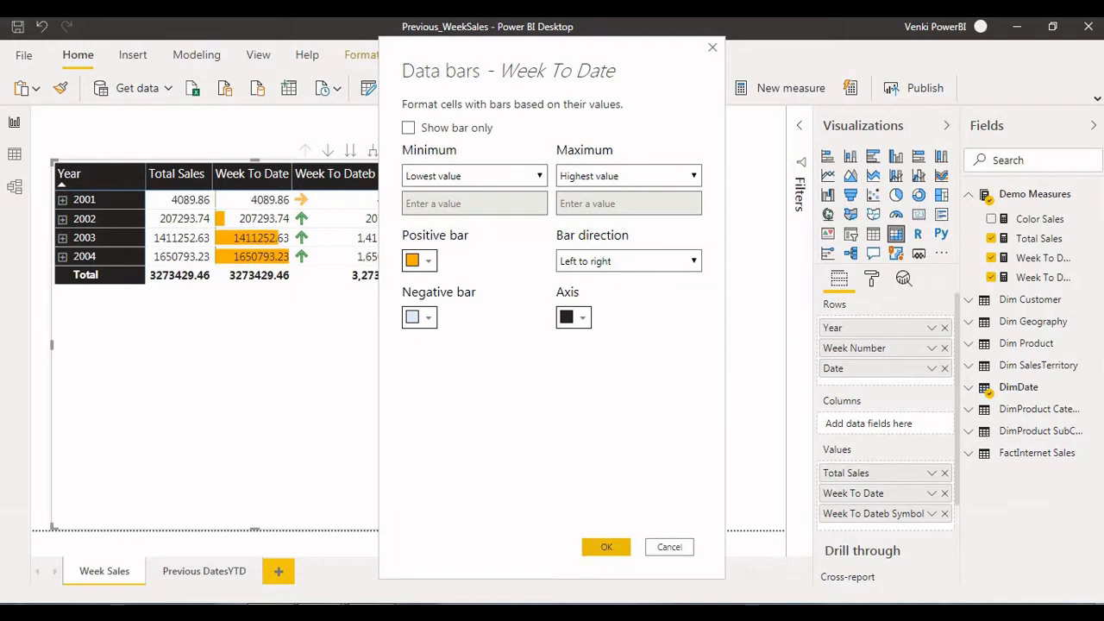
left_click(607, 547)
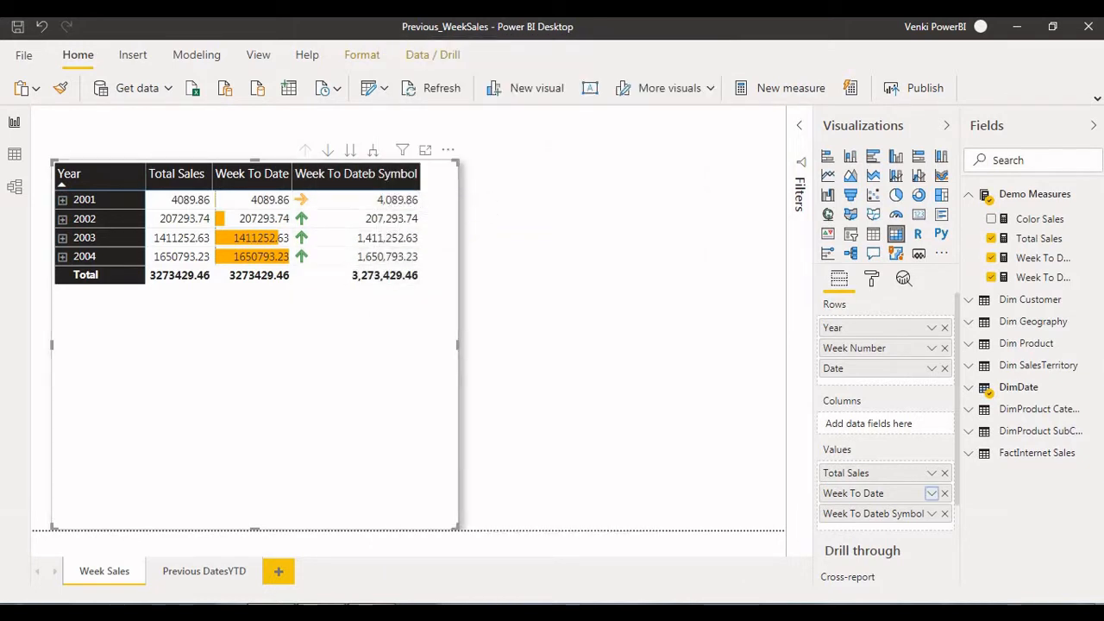
- Open the icon conditional formatting rules for the Week To Dateb Symbol field
left_click(931, 493)
mouse_move(920, 445)
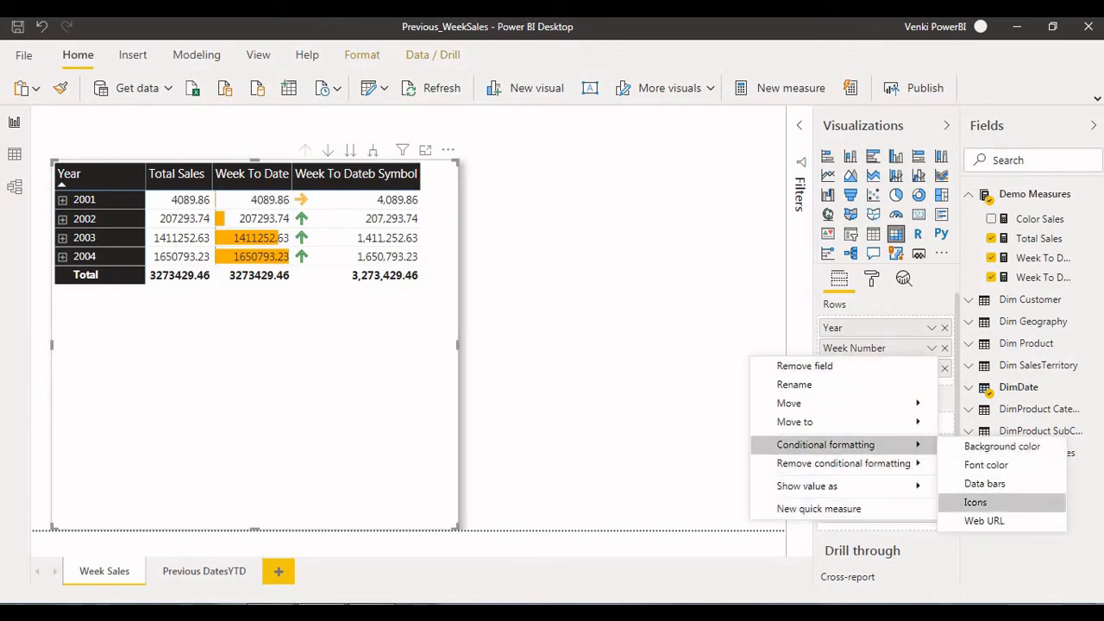
left_click(975, 502)
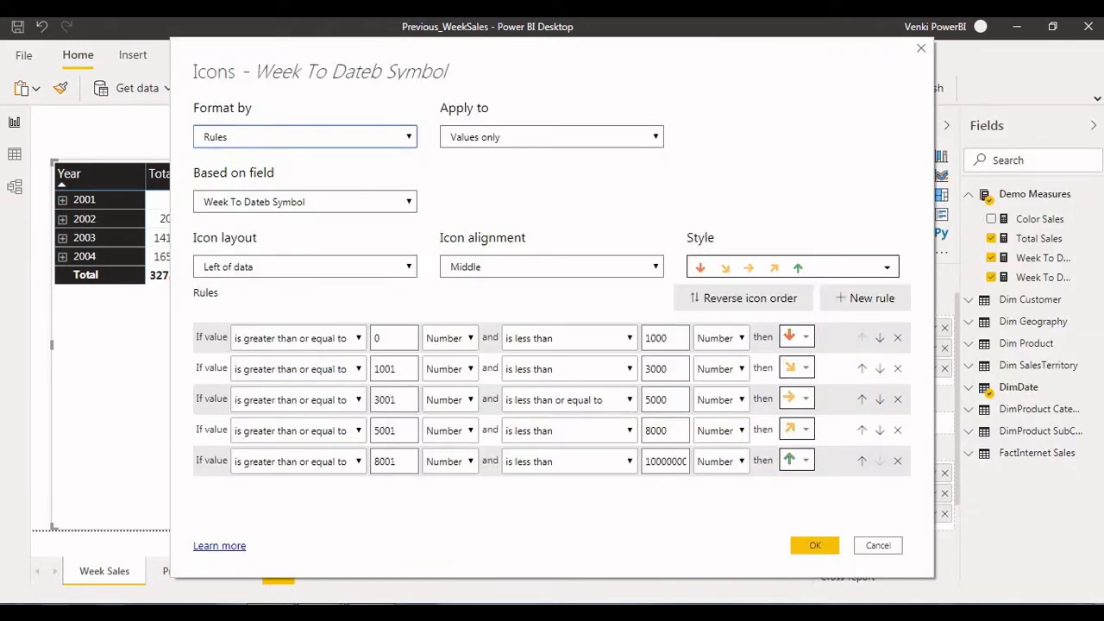
- Capture the Icons rules dialog and the matrix behind it as a screenshot with Snipping Tool
key("super")
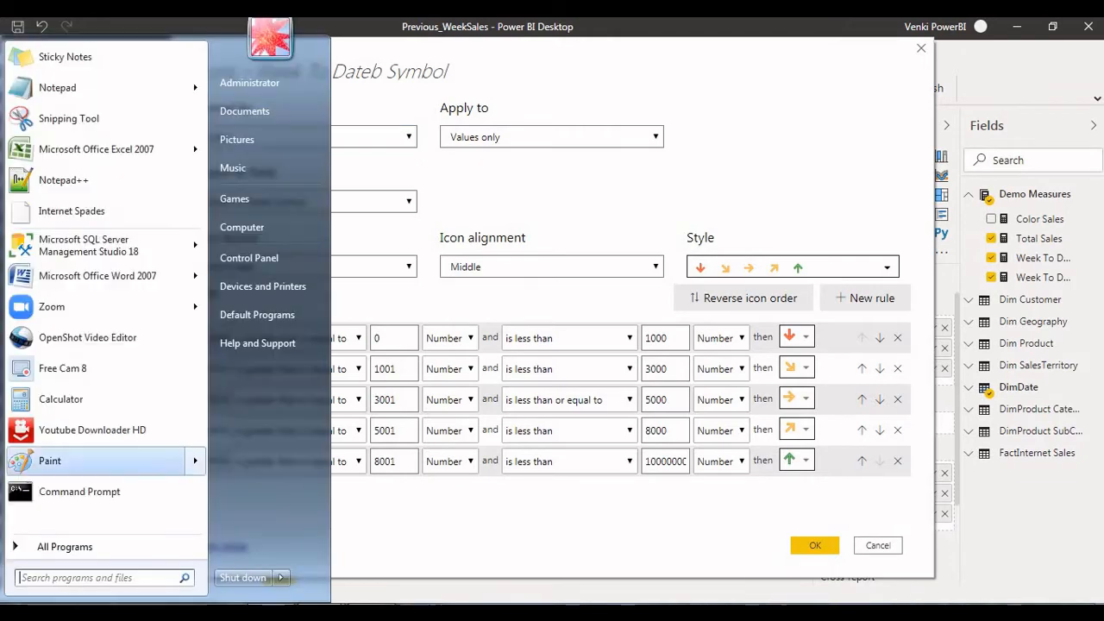
key("Down")
key("Down")
key("Down")
key("Escape")
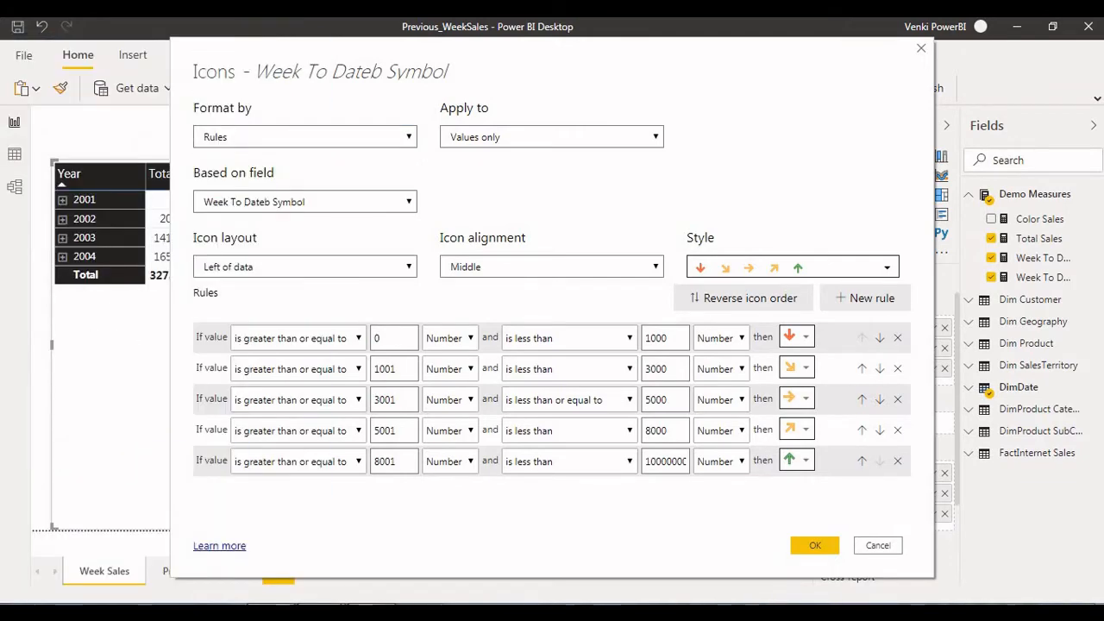
left_click_drag(36, 115, 927, 575)
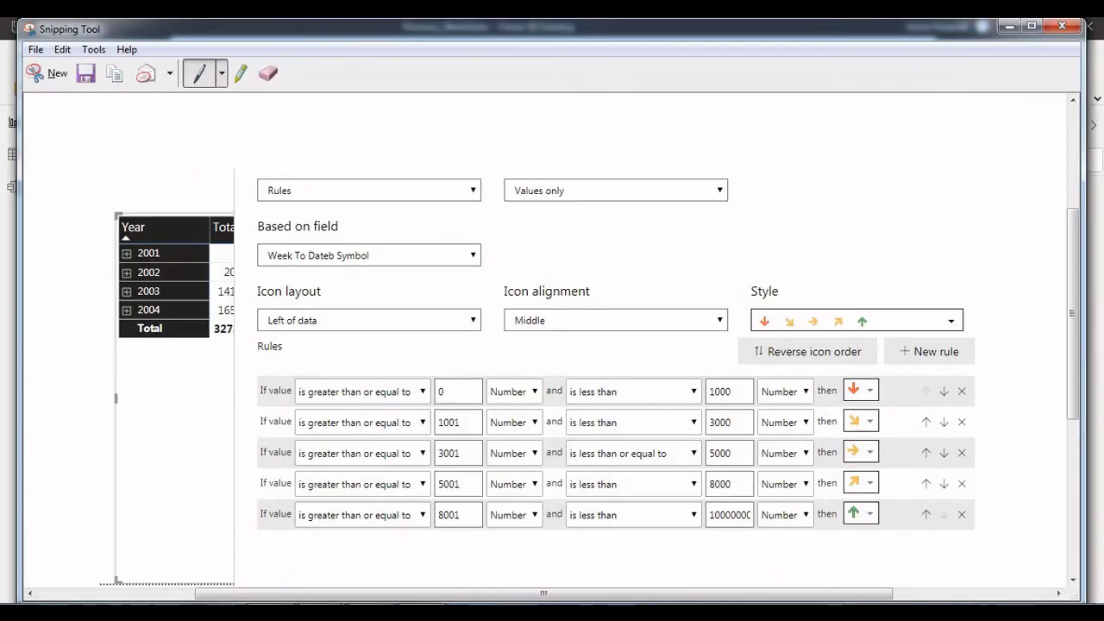
- Circle the 0 to 1000 icon rule in red pen on the screenshot and underline the next two rules' limits and icons
left_click_drag(473, 368, 333, 361)
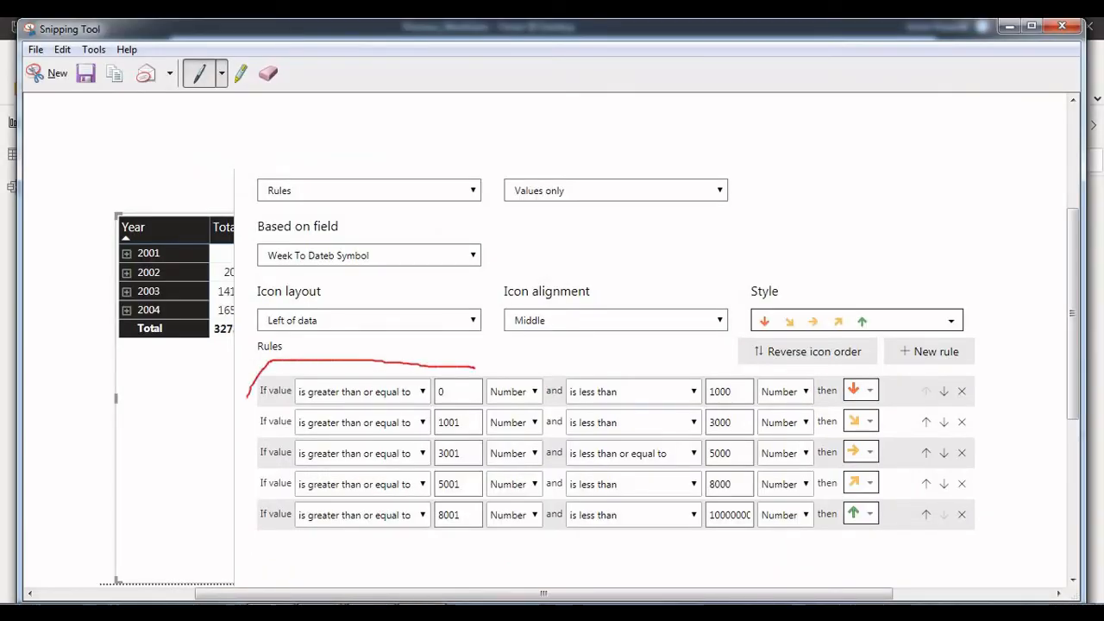
mouse_move(247, 399)
left_mouse_down()
mouse_move(297, 415)
mouse_move(513, 399)
left_mouse_up()
left_click_drag(639, 406, 828, 410)
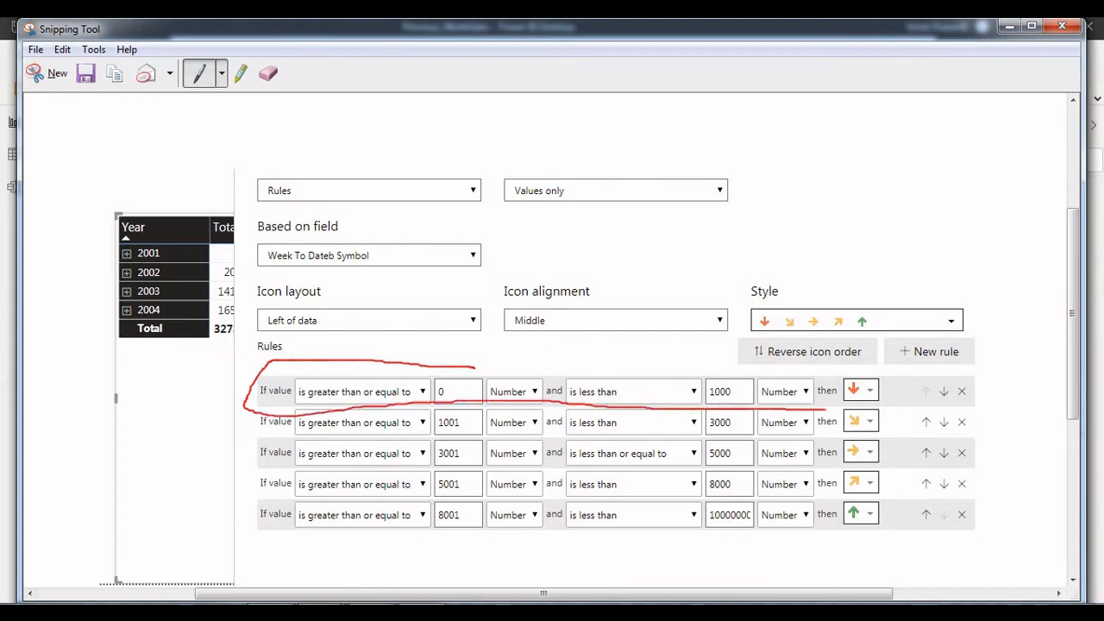
left_click_drag(874, 373, 706, 360)
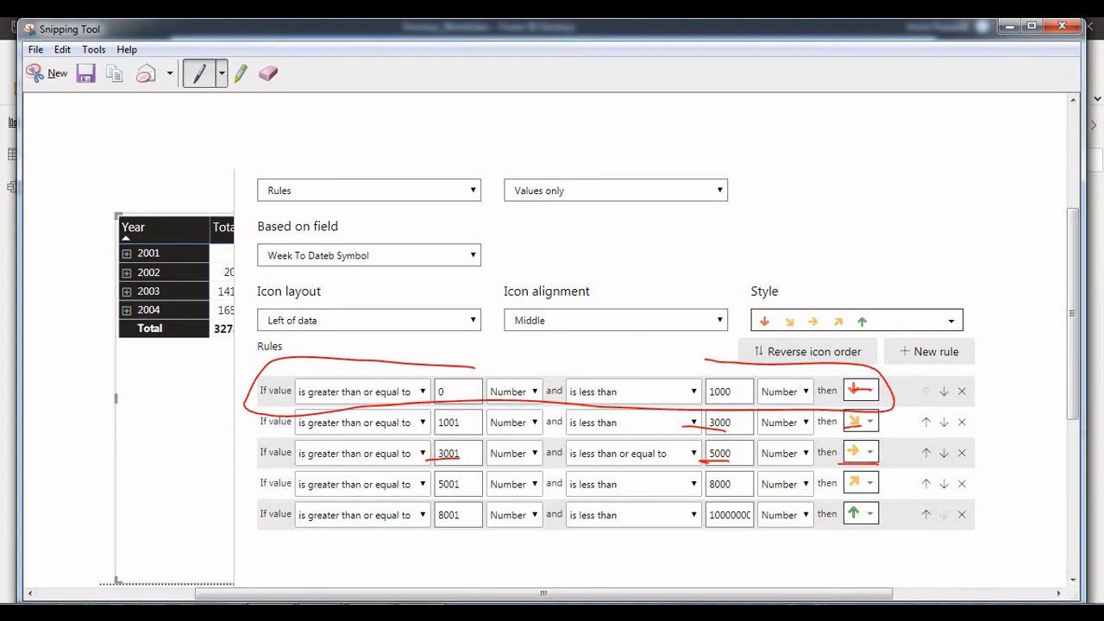
- Switch back to Power BI Desktop and close the Icons dialog of the Week To Dateb Symbol field
left_click(1009, 27)
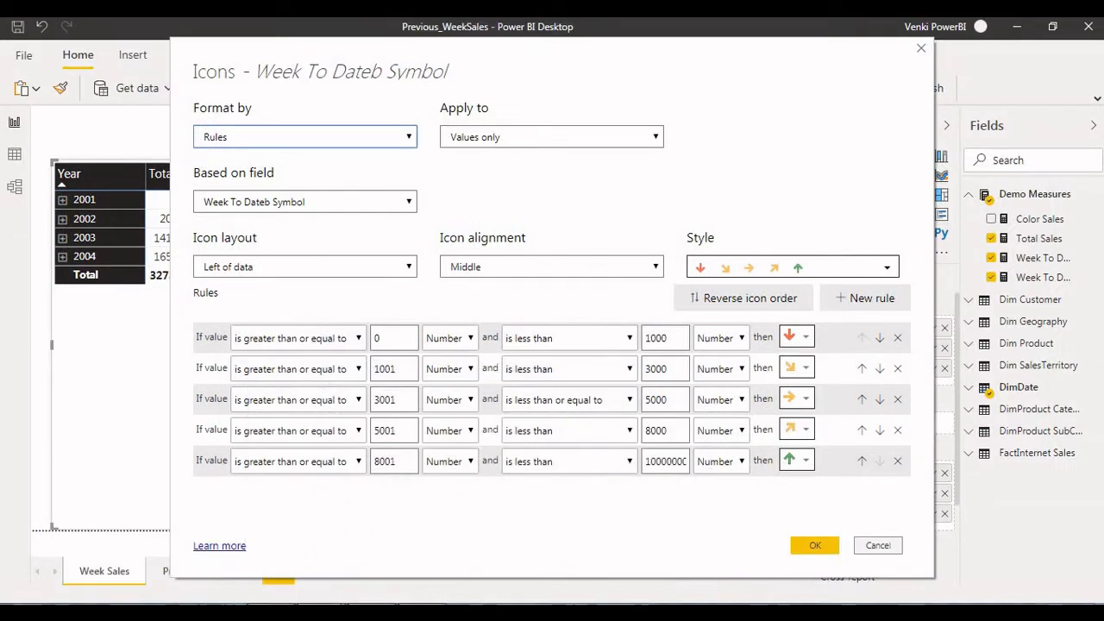
left_click(922, 48)
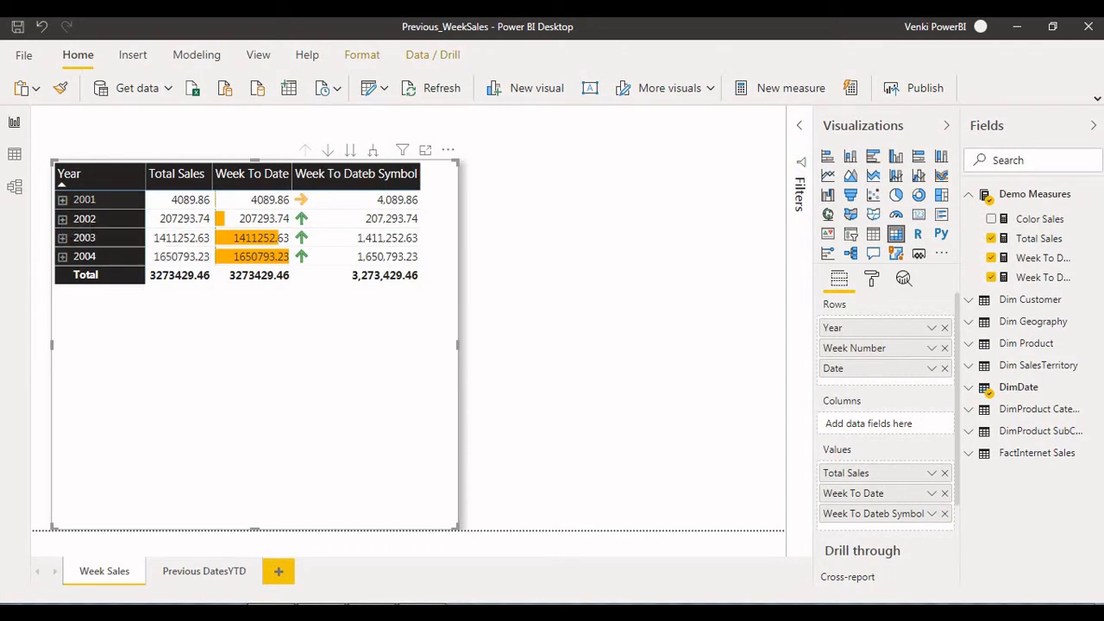
- Expand year 2001 in the matrix and examine the icons shown beside its weekly Week To Dateb Symbol values
left_click(62, 199)
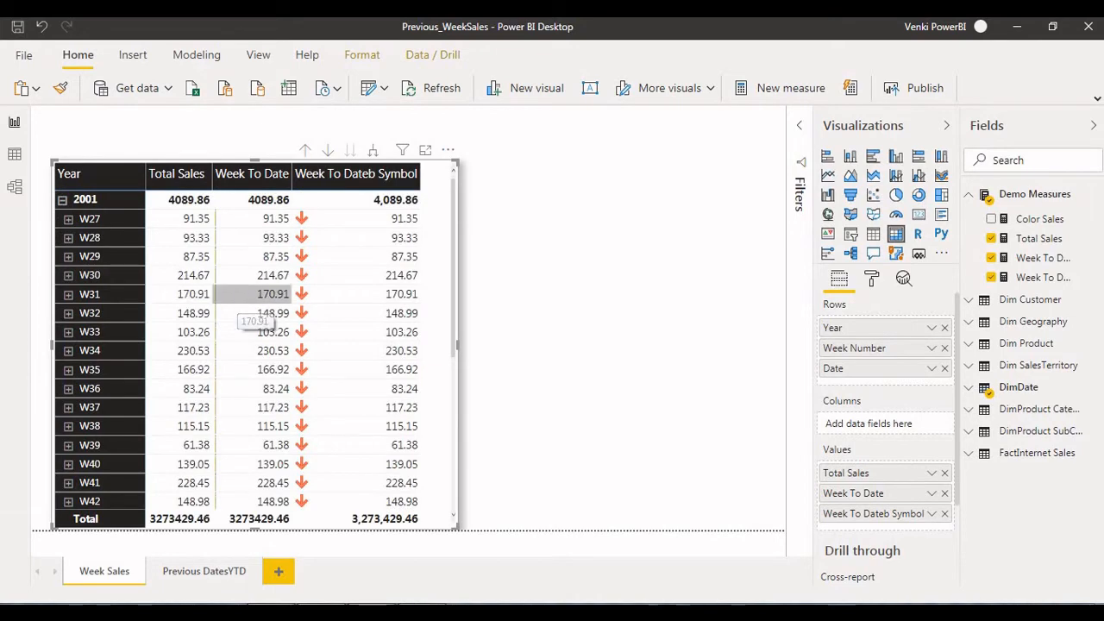
scroll(353, 274, "down", 1)
scroll(354, 274, "down", 4)
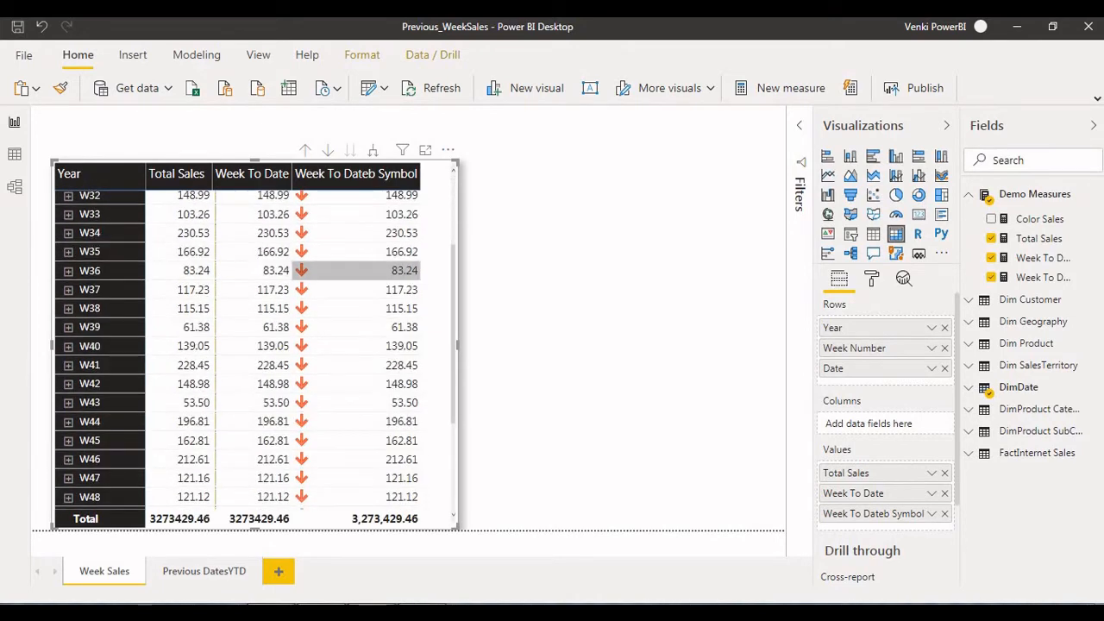
scroll(353, 308, "up", 4)
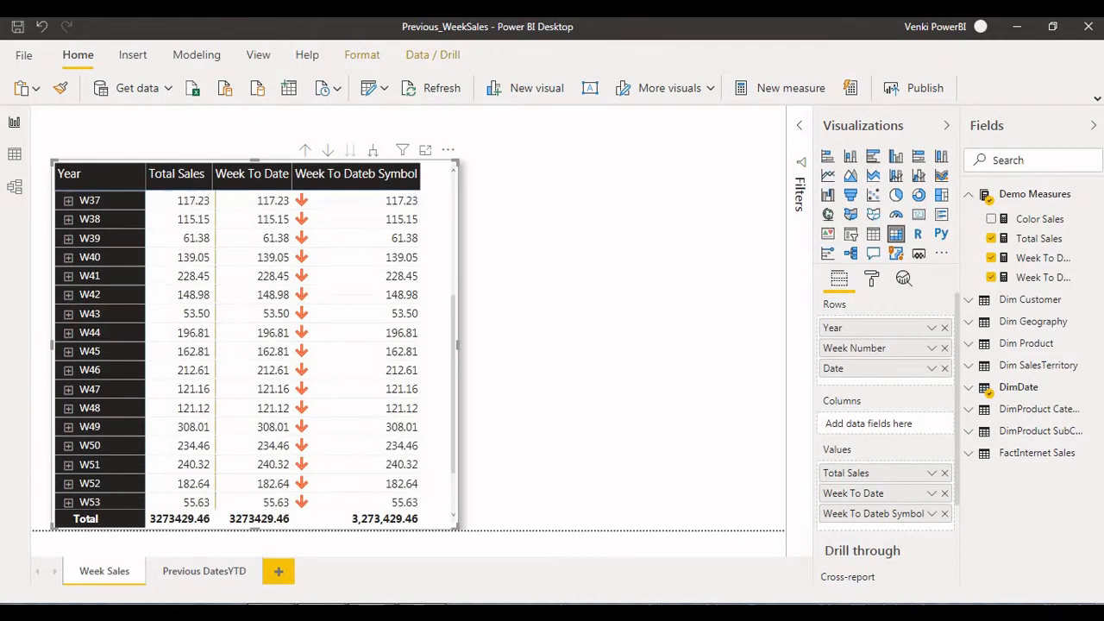
scroll(354, 308, "down", 2)
scroll(353, 308, "down", 2)
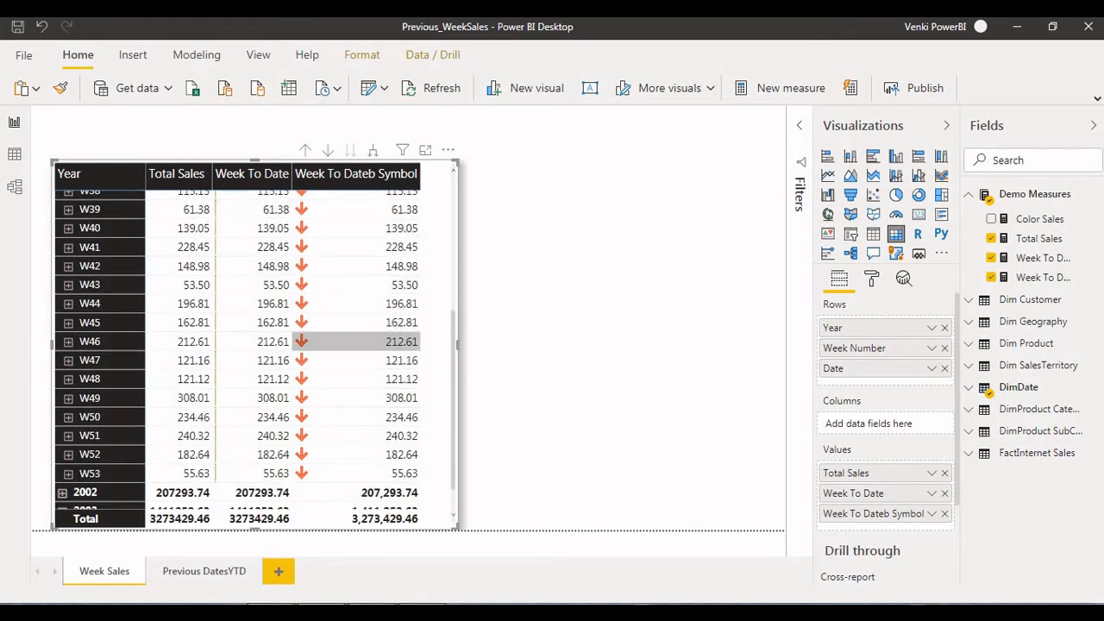
scroll(354, 322, "down", 1)
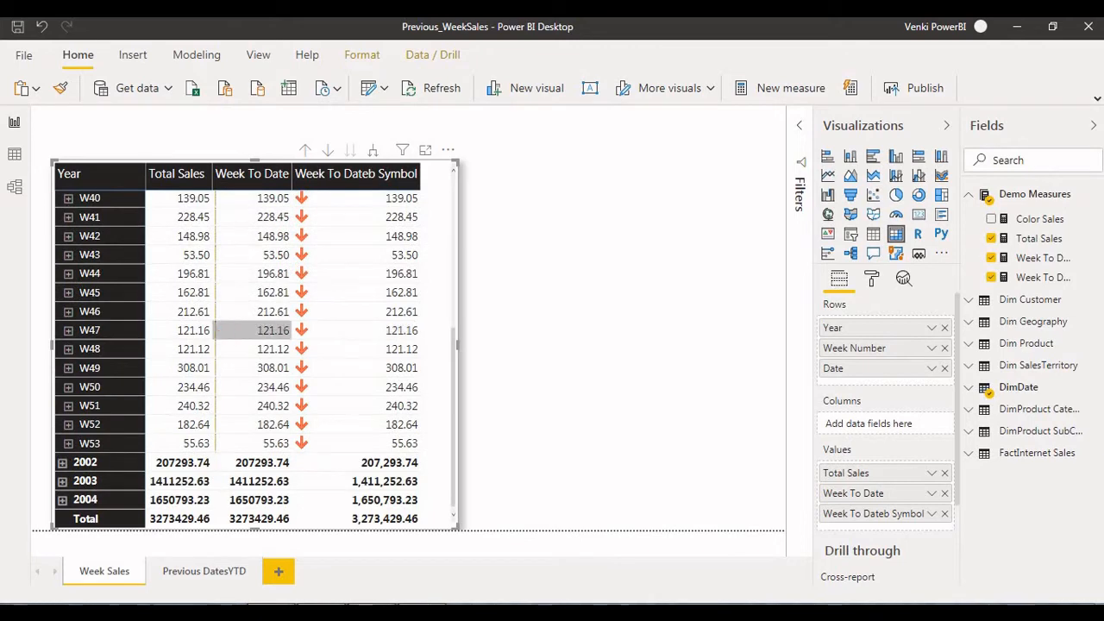
scroll(259, 221, "up", 2)
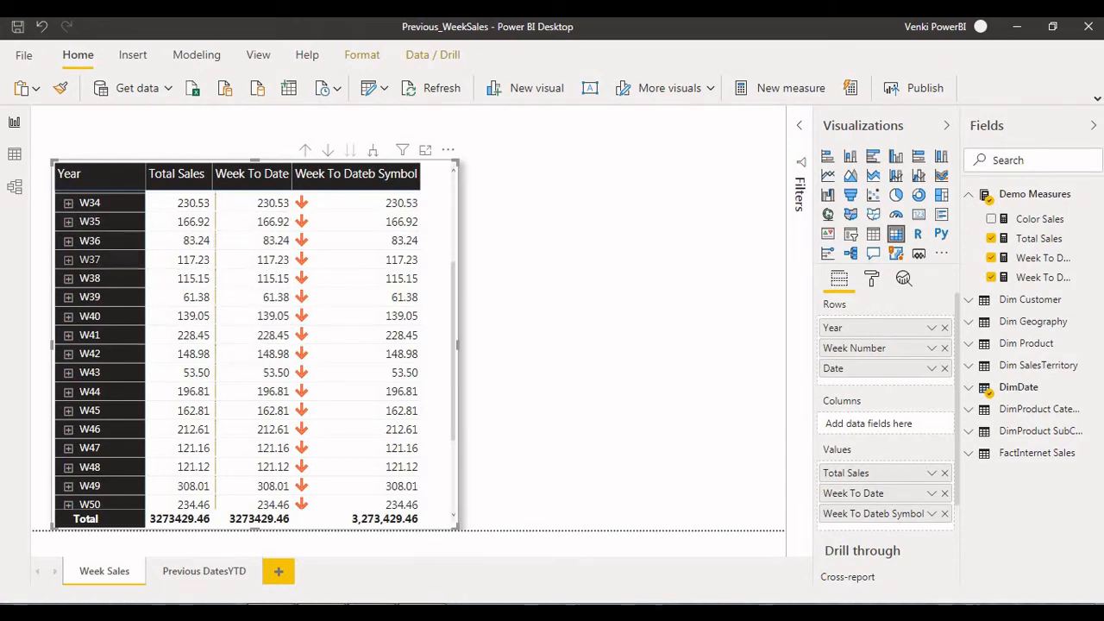
scroll(179, 276, "up", 3)
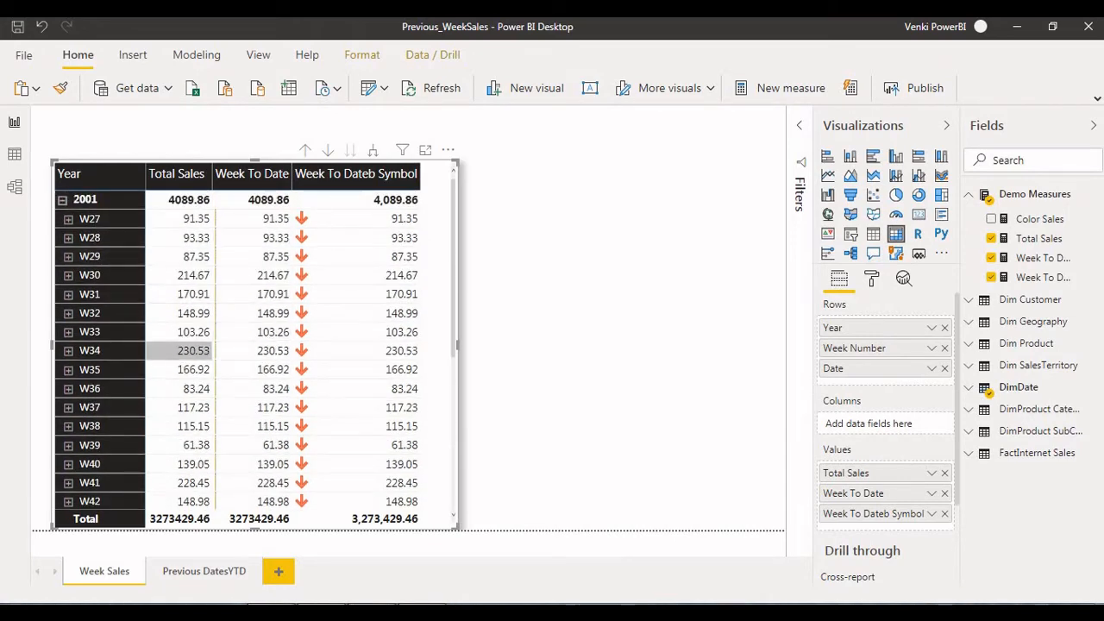
scroll(254, 312, "down", 5)
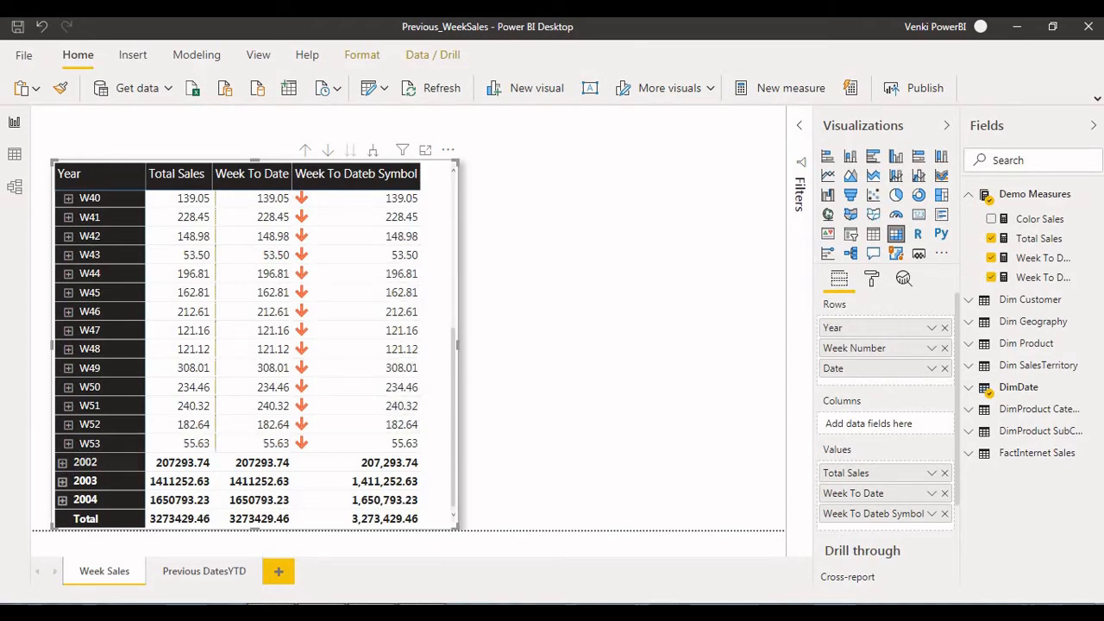
- Expand years 2003 and 2004 in the matrix and compare the data bars and icons across their weekly rows
left_click(62, 480)
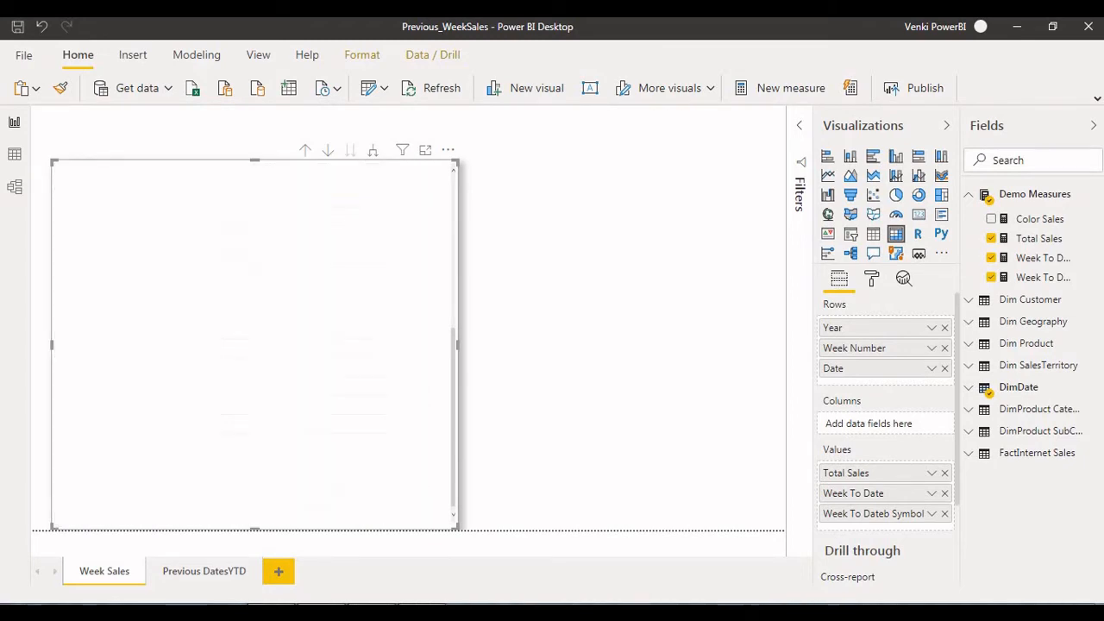
scroll(273, 424, "down", 4)
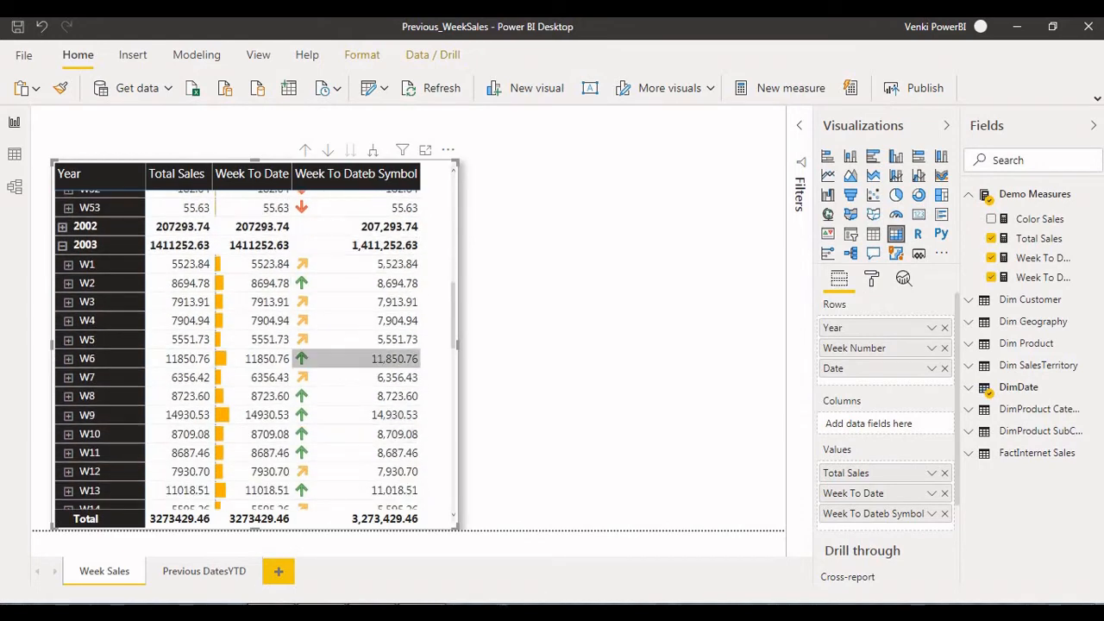
scroll(355, 377, "down", 3)
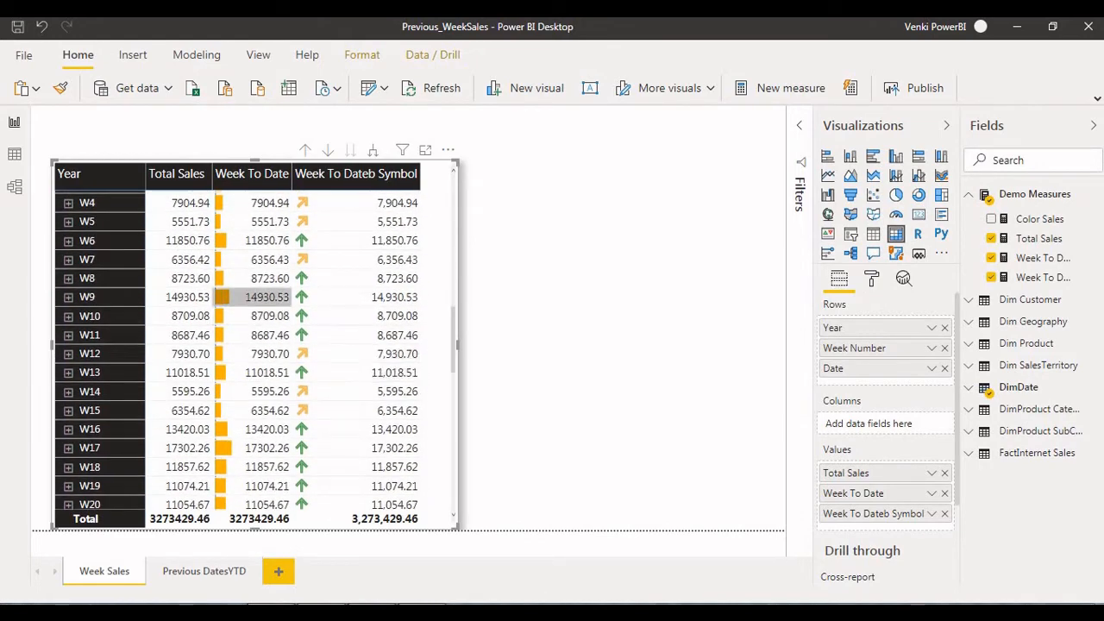
scroll(259, 316, "down", 8)
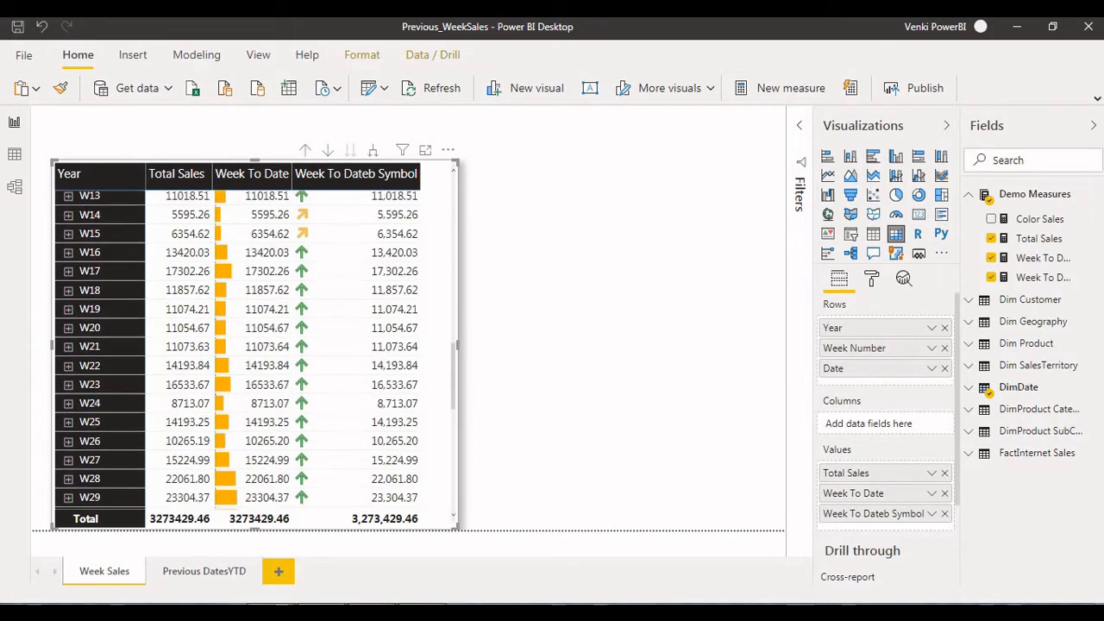
scroll(252, 322, "down", 4)
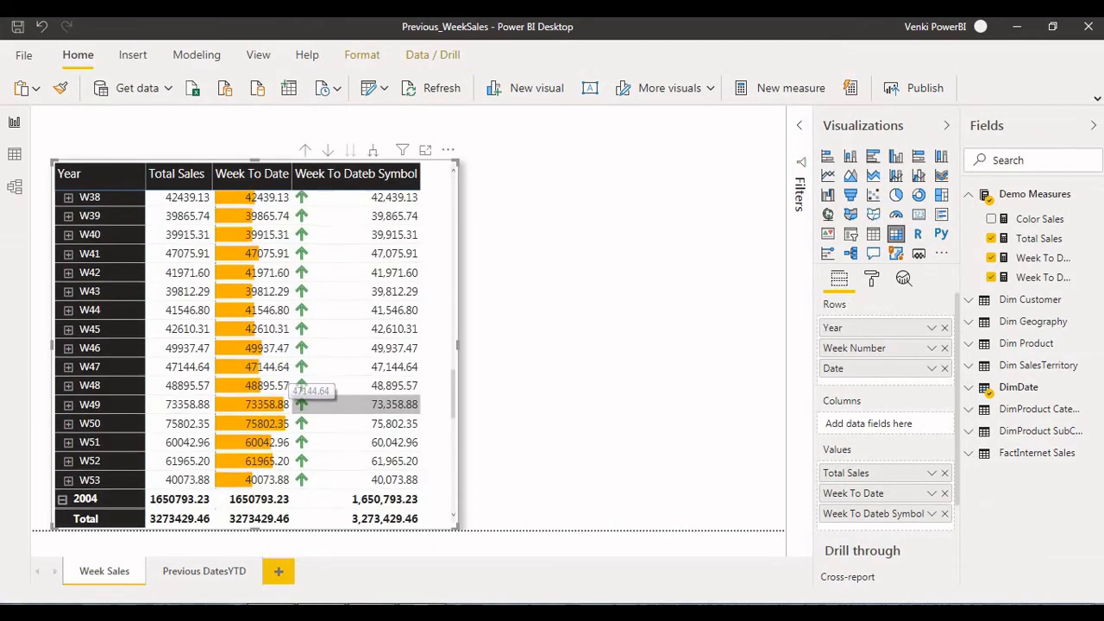
scroll(314, 401, "up", 12)
scroll(315, 414, "down", 5)
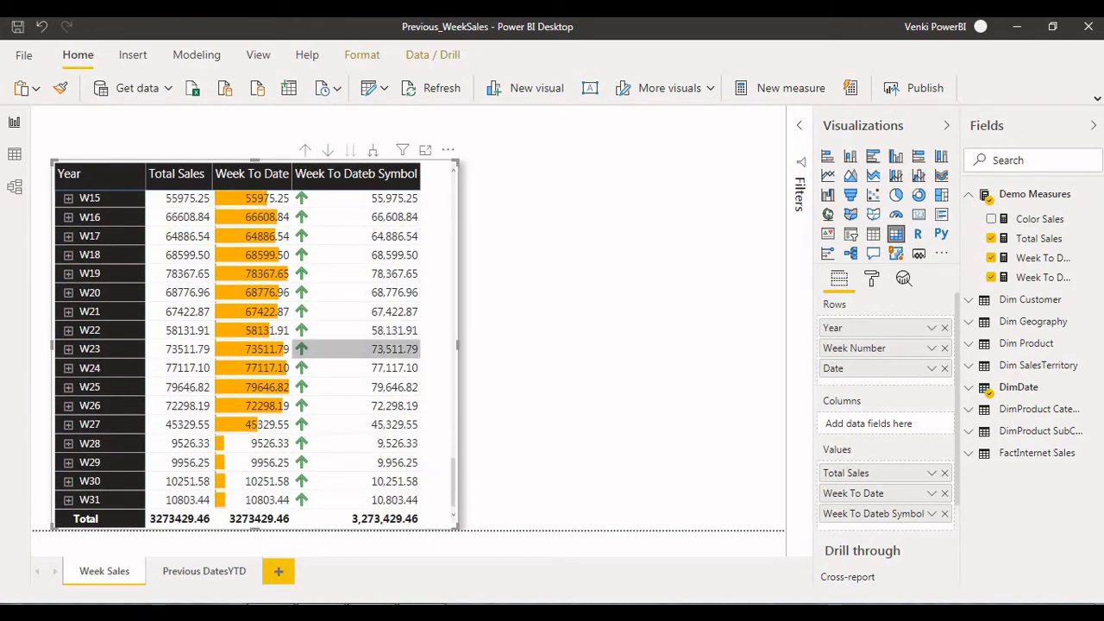
scroll(354, 362, "up", 13)
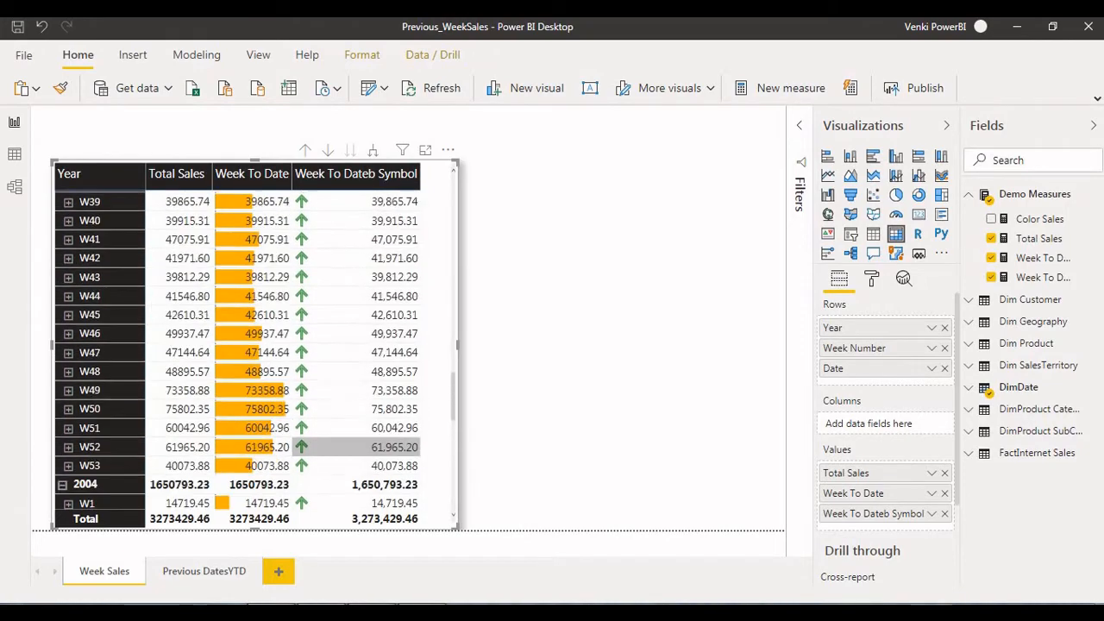
- Expand weeks W27 and W28 of 2001 to dates and examine how the daily Week To Date values accumulate
scroll(354, 363, "up", 19)
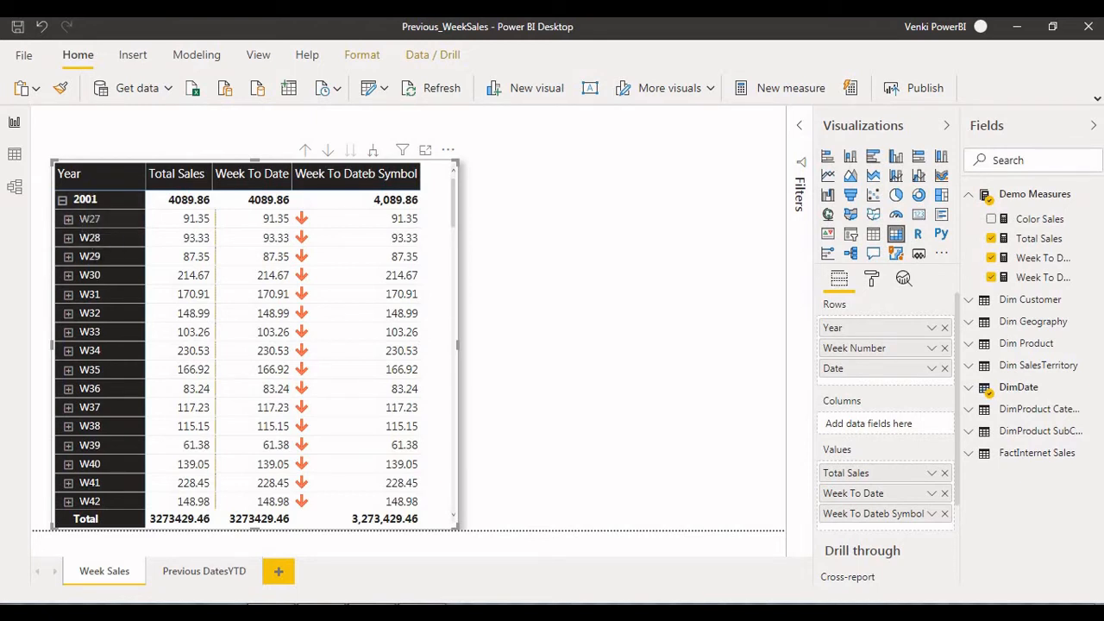
left_click(68, 219)
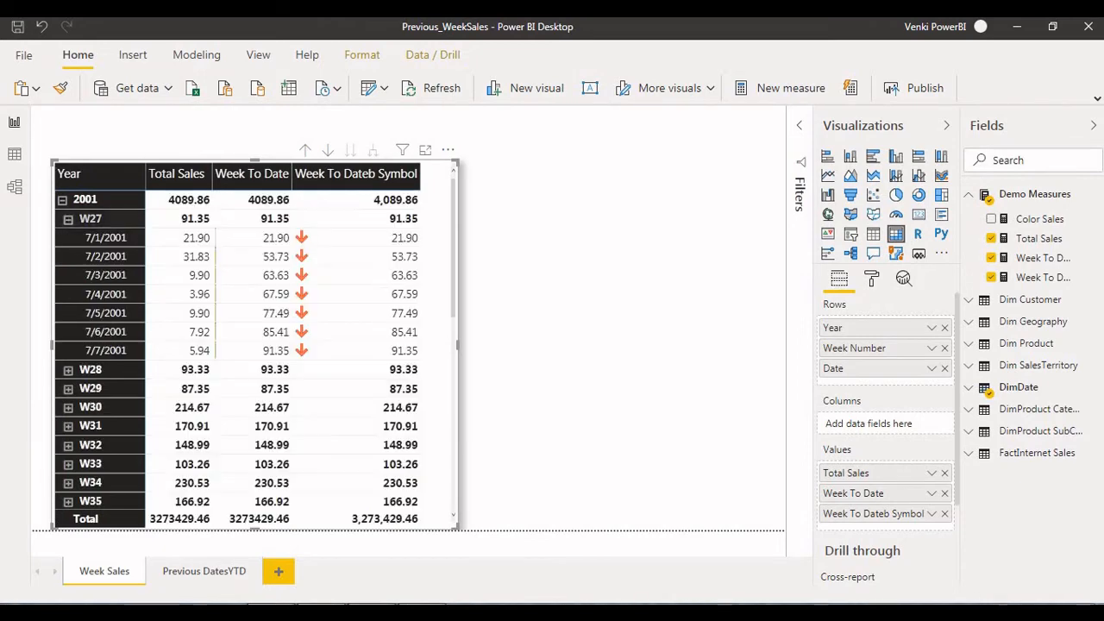
left_click(68, 220)
left_click(68, 220)
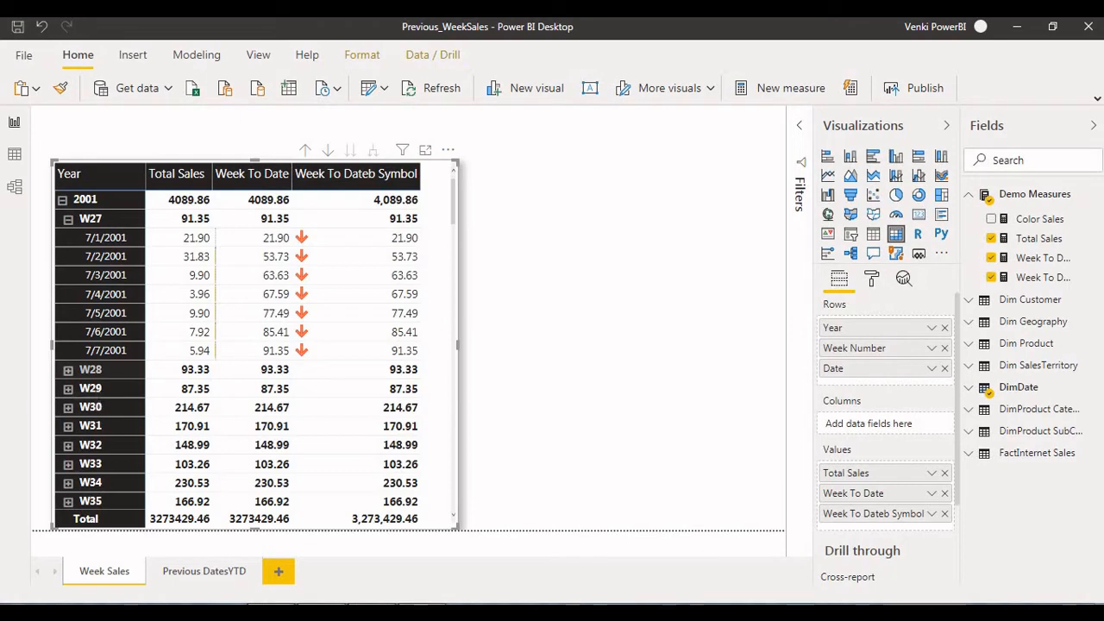
scroll(130, 354, "down", 2)
left_click(69, 252)
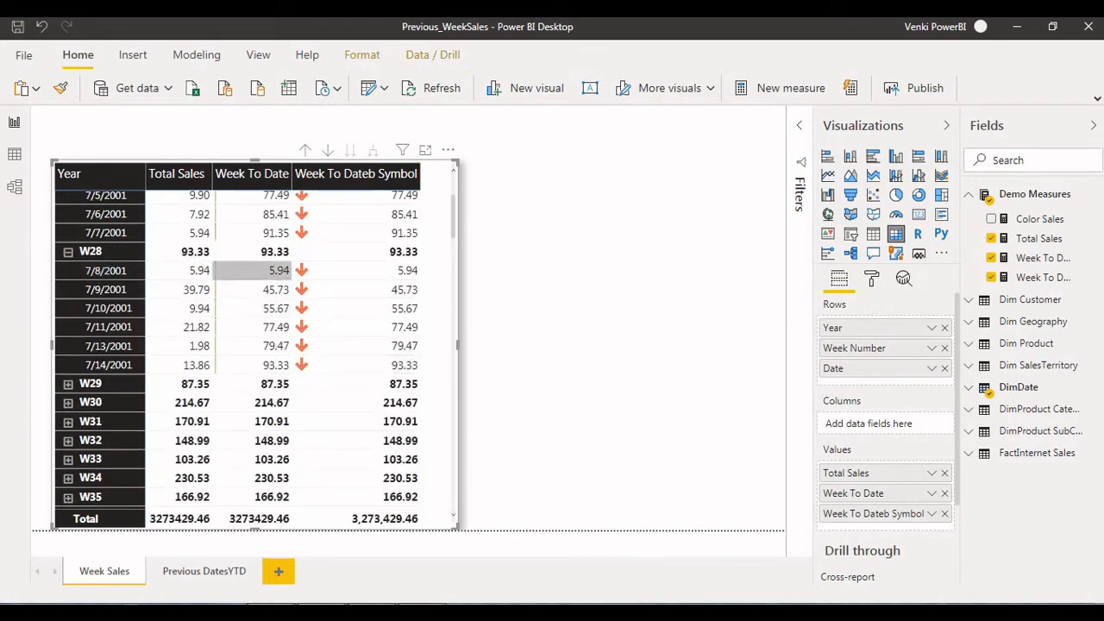
- Expand week W14 of 2004 in the matrix to its individual dates
scroll(190, 389, "down", 9)
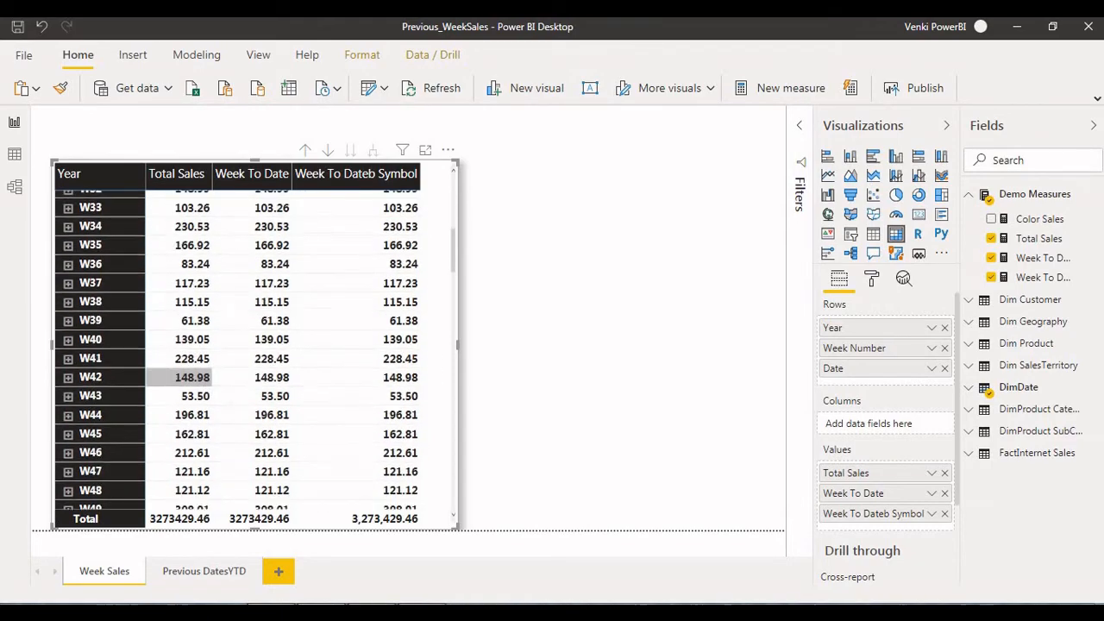
scroll(203, 401, "down", 15)
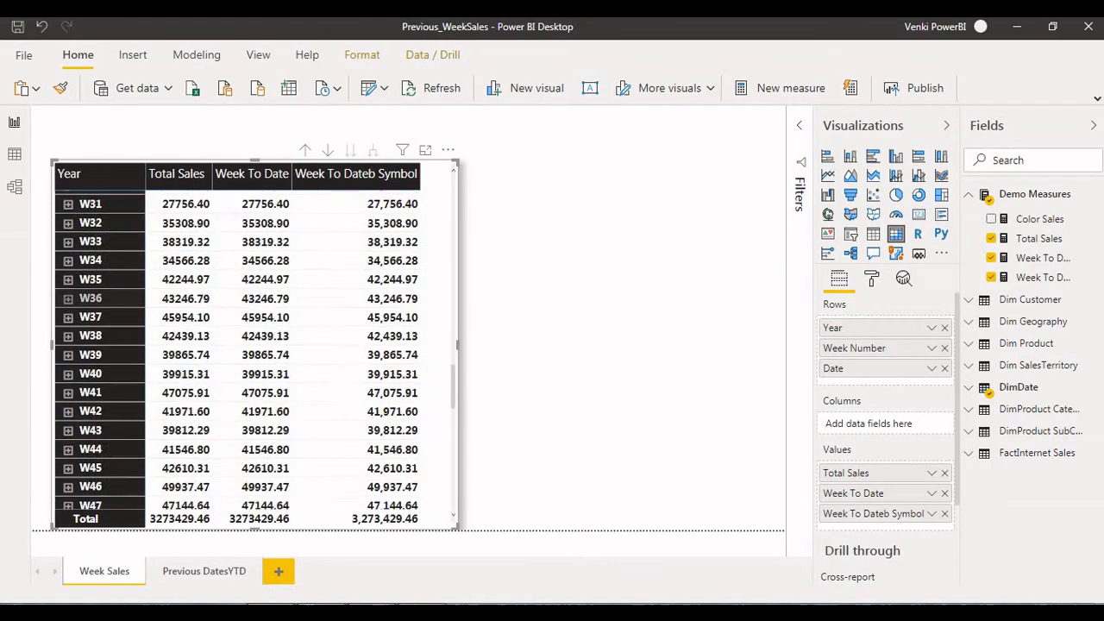
scroll(216, 388, "down", 9)
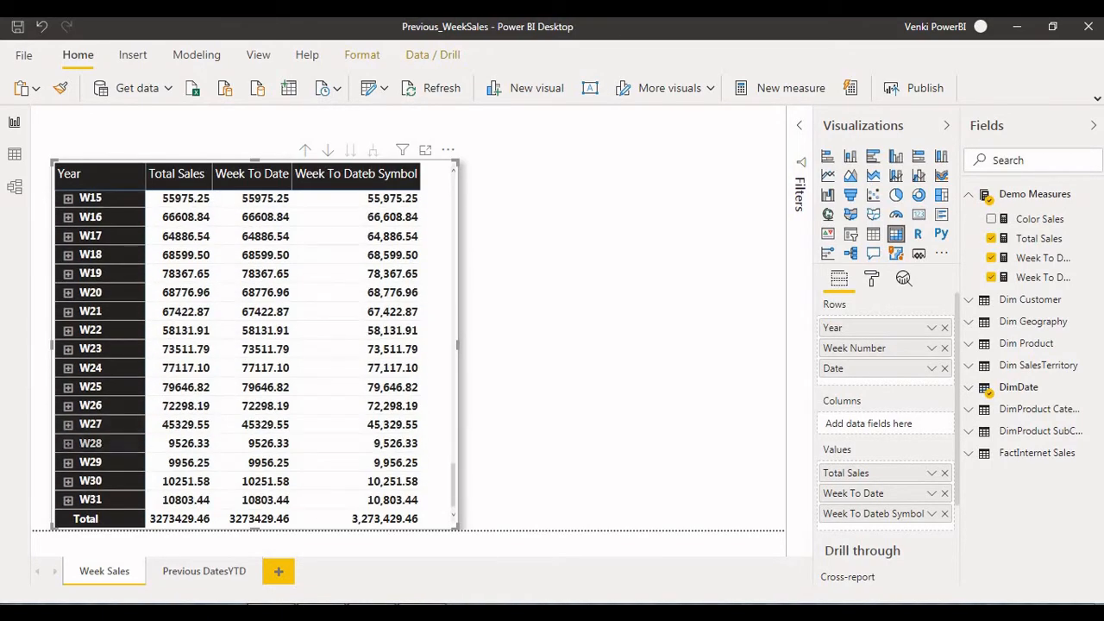
scroll(256, 350, "up", 2)
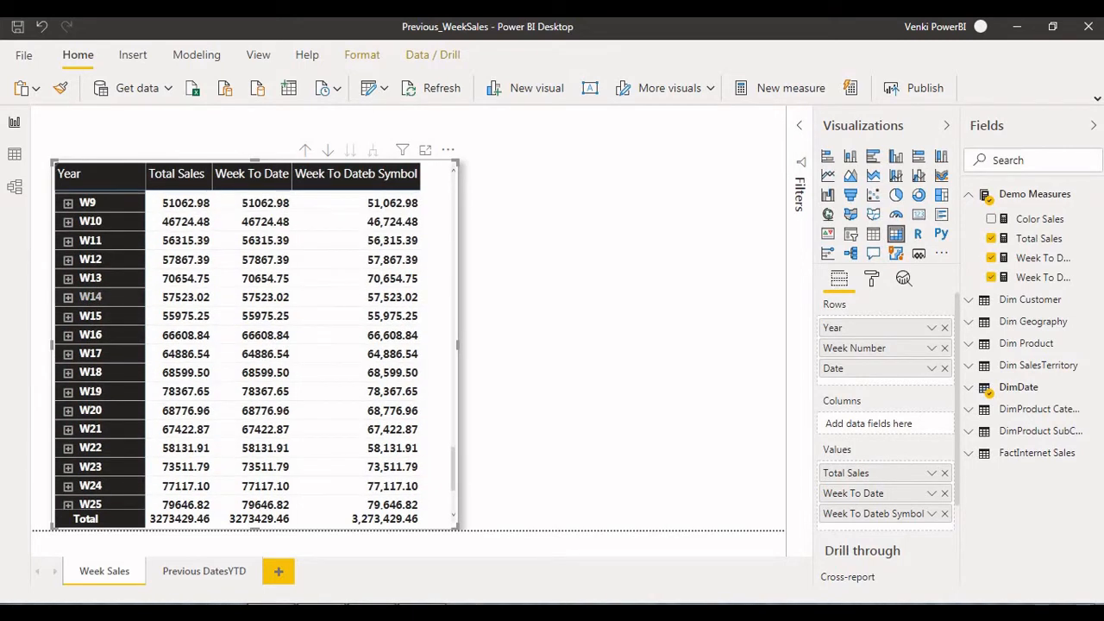
left_click(68, 297)
- Find the daily rows of week W14 in 2004 and examine their Week To Date values, data bars and icons
scroll(253, 371, "up", 5)
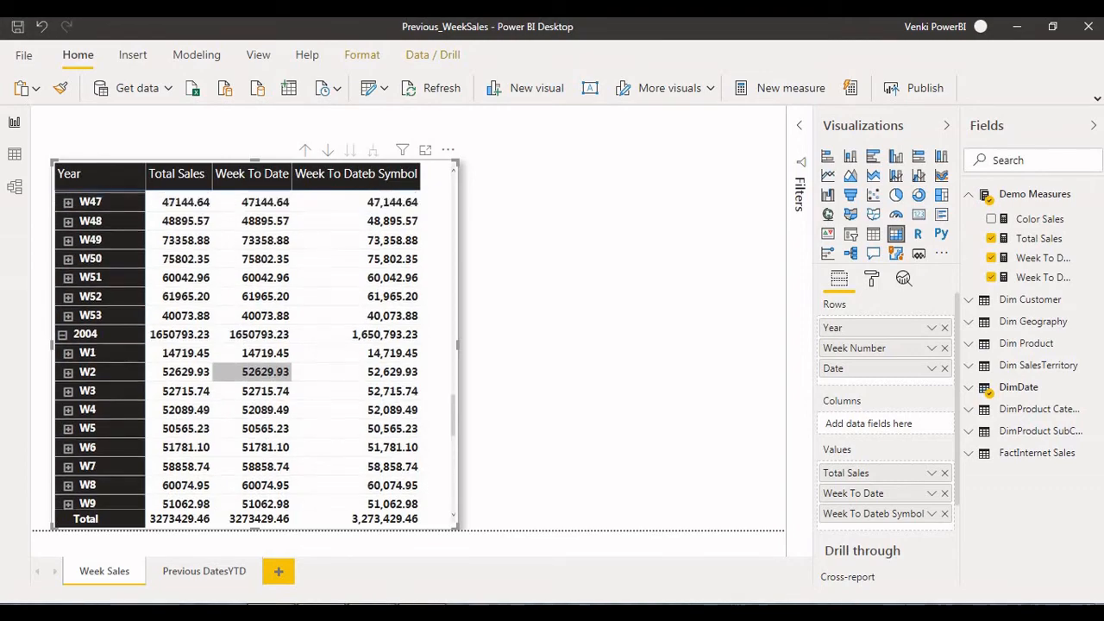
scroll(259, 372, "up", 15)
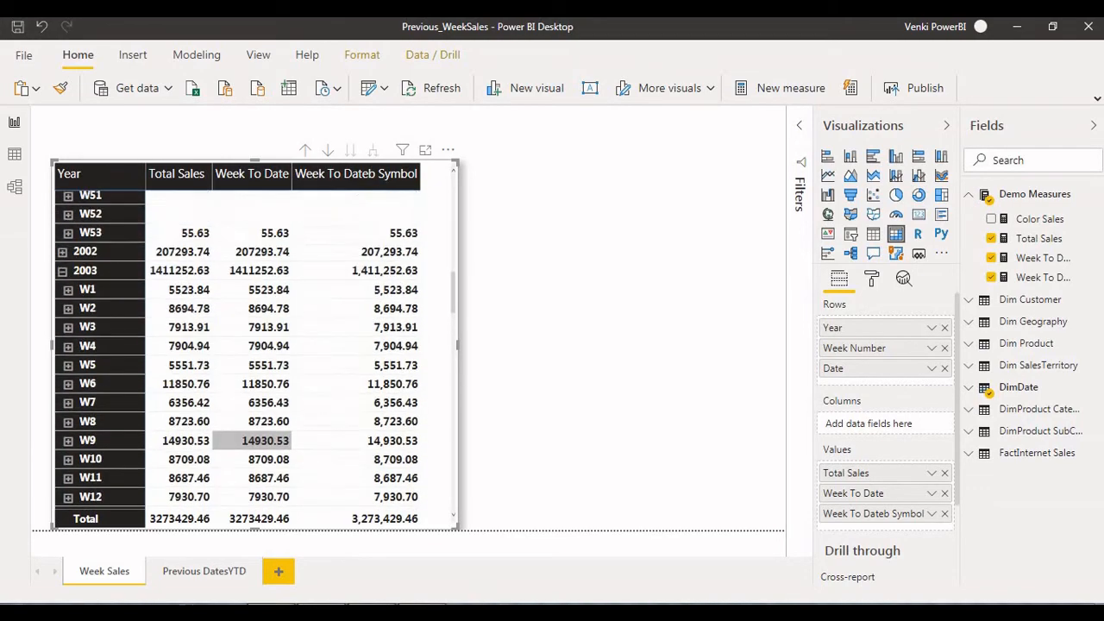
scroll(181, 388, "up", 3)
scroll(181, 388, "down", 1)
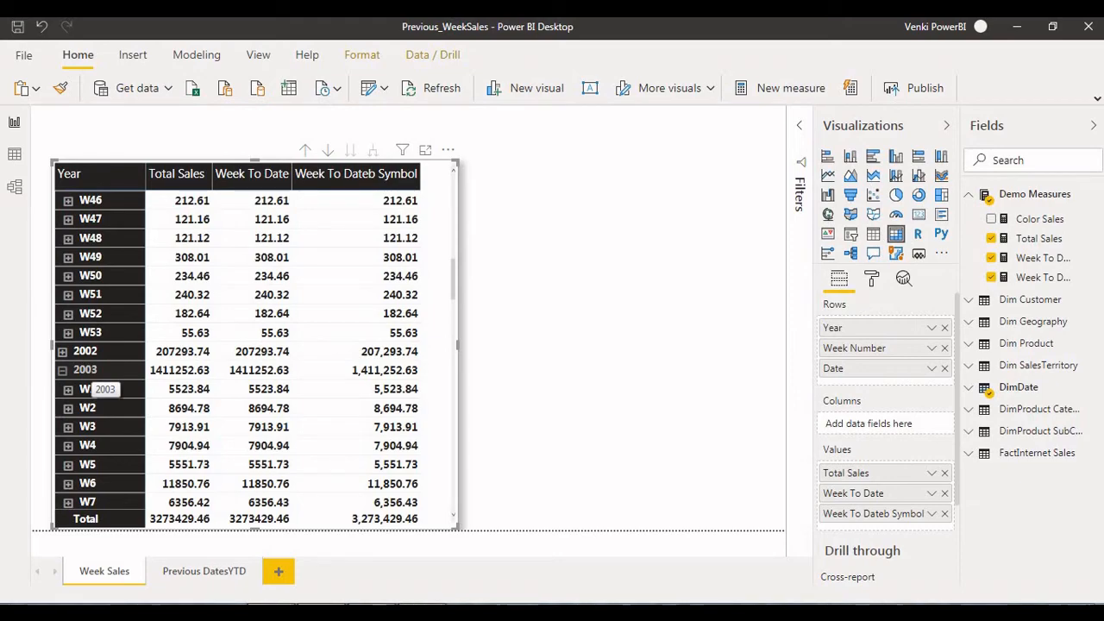
scroll(99, 390, "down", 15)
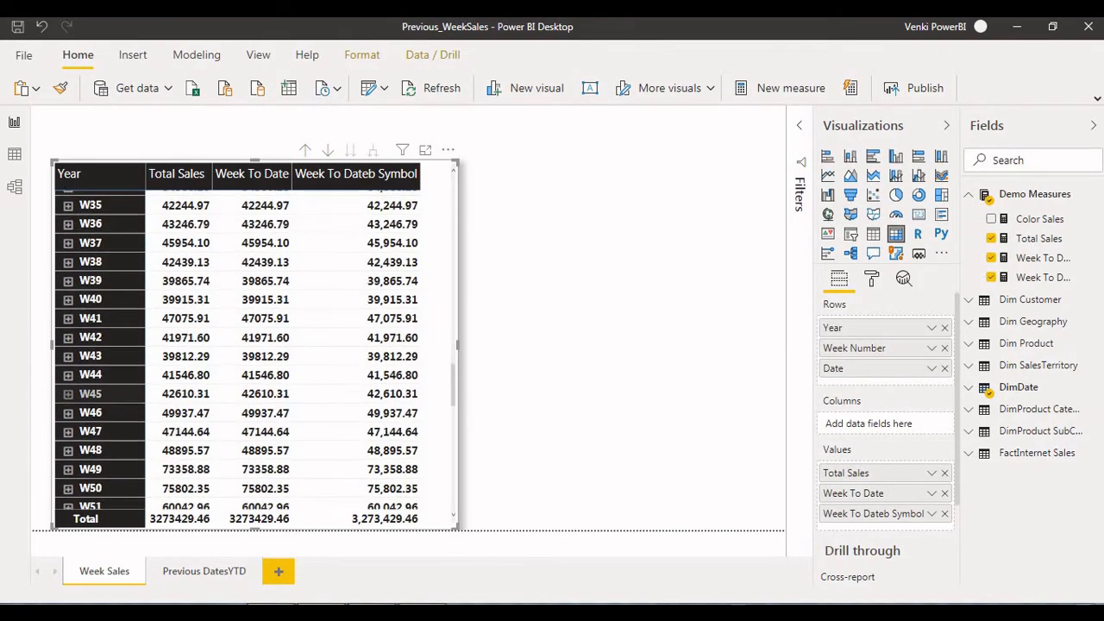
scroll(99, 388, "down", 4)
scroll(100, 366, "down", 2)
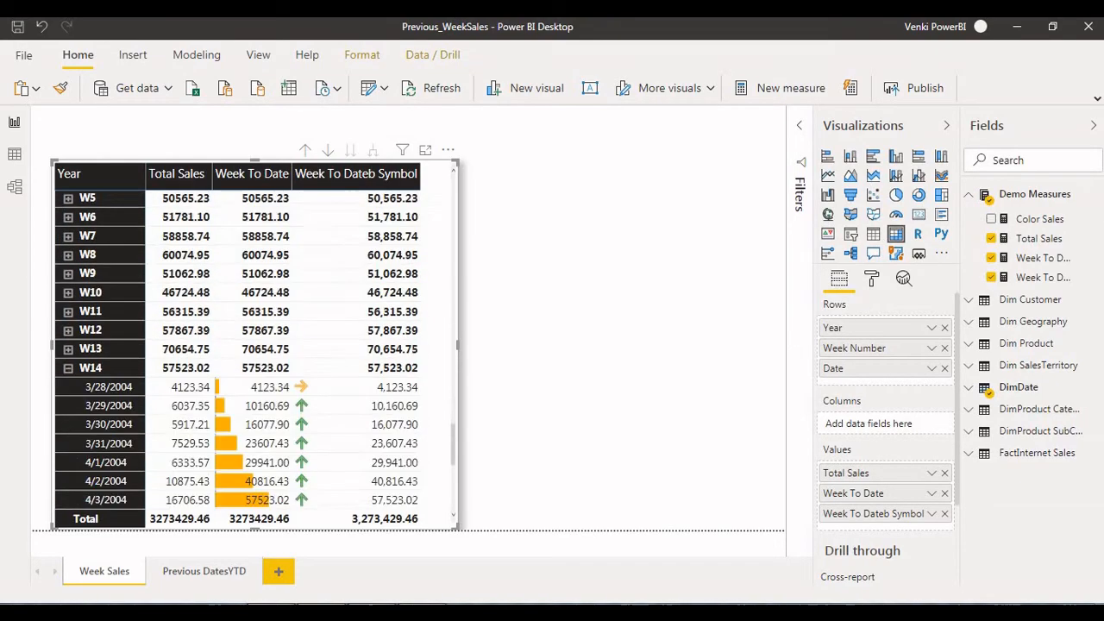
scroll(99, 352, "up", 1)
scroll(99, 286, "up", 1)
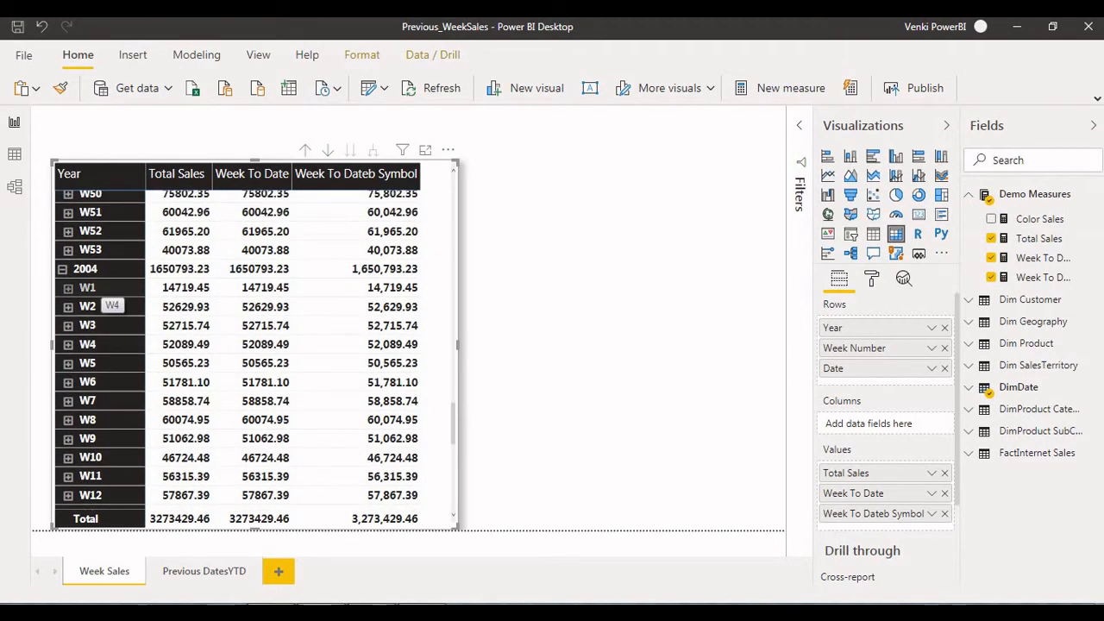
scroll(99, 357, "down", 4)
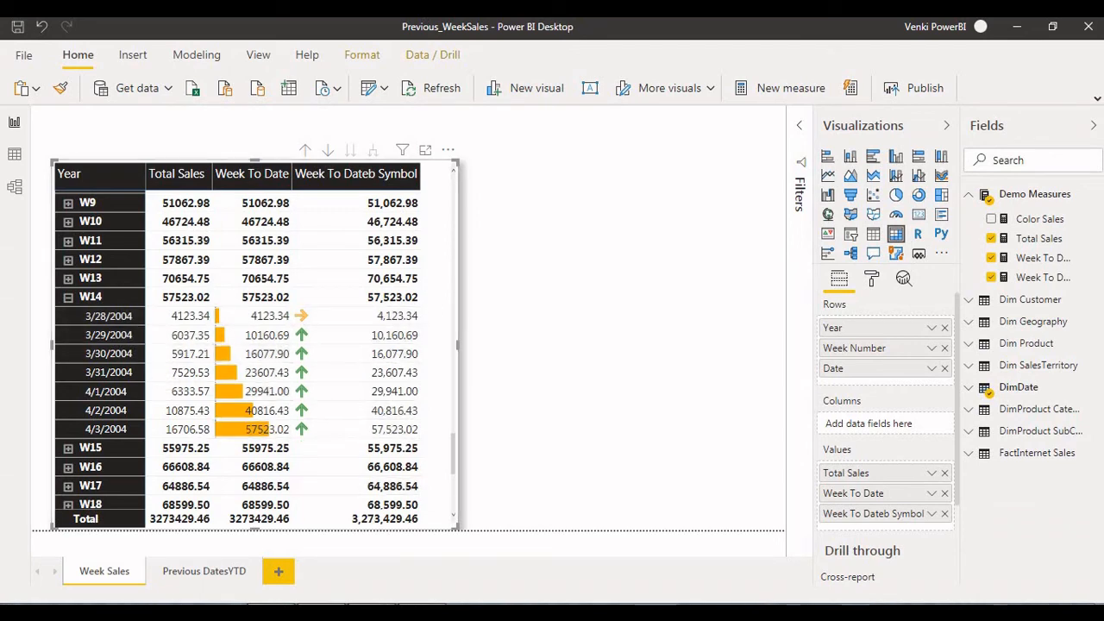
key("alt+Tab")
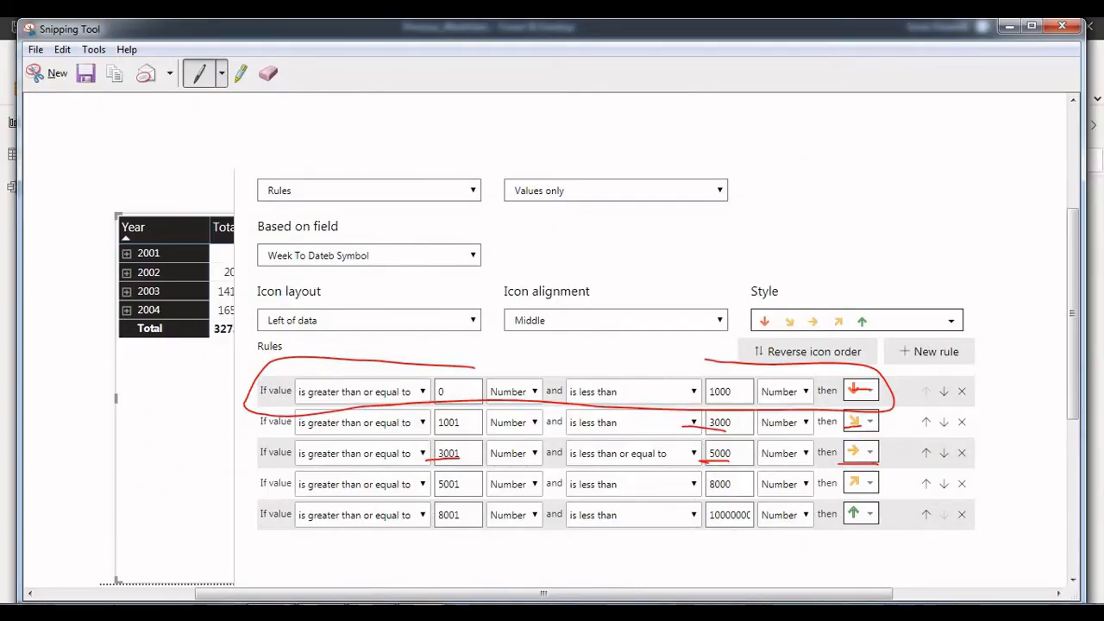
left_click(47, 73)
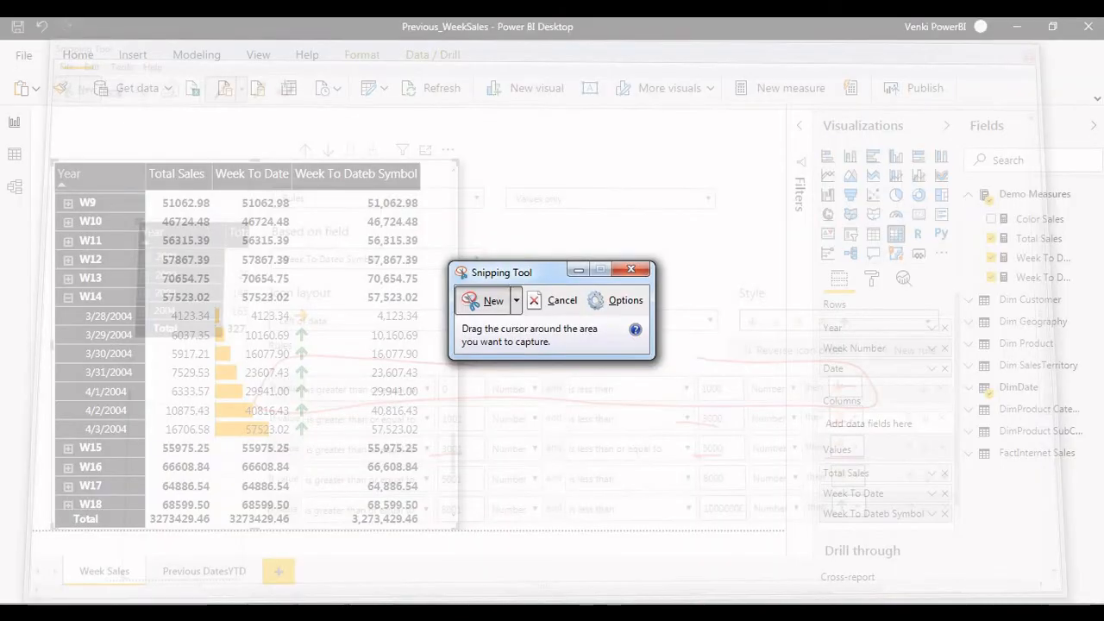
left_click_drag(52, 128, 478, 538)
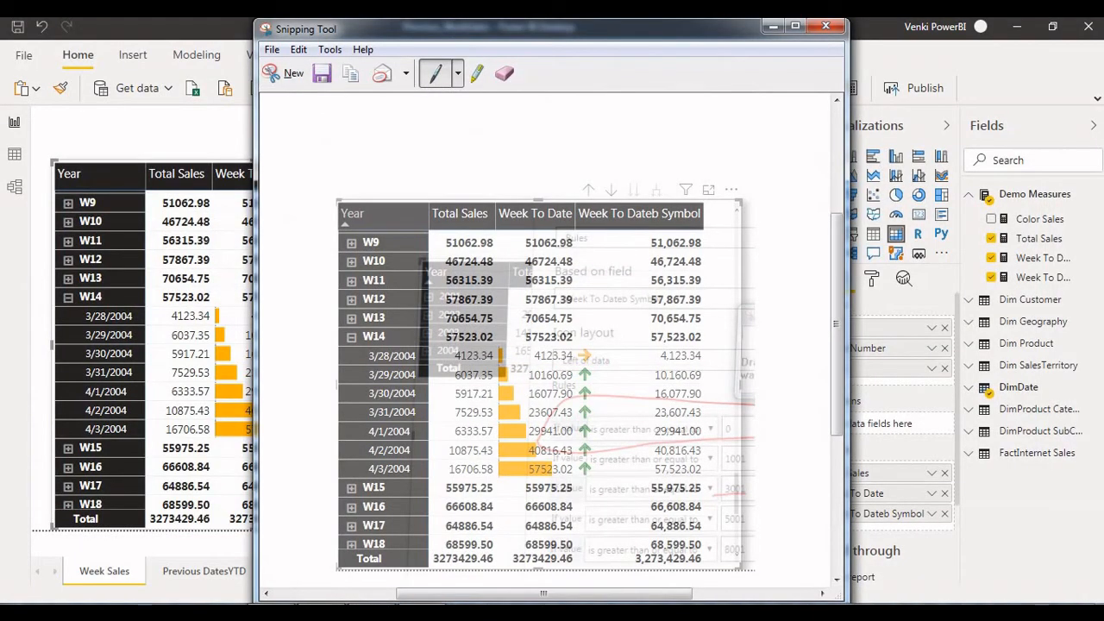
left_click(227, 133)
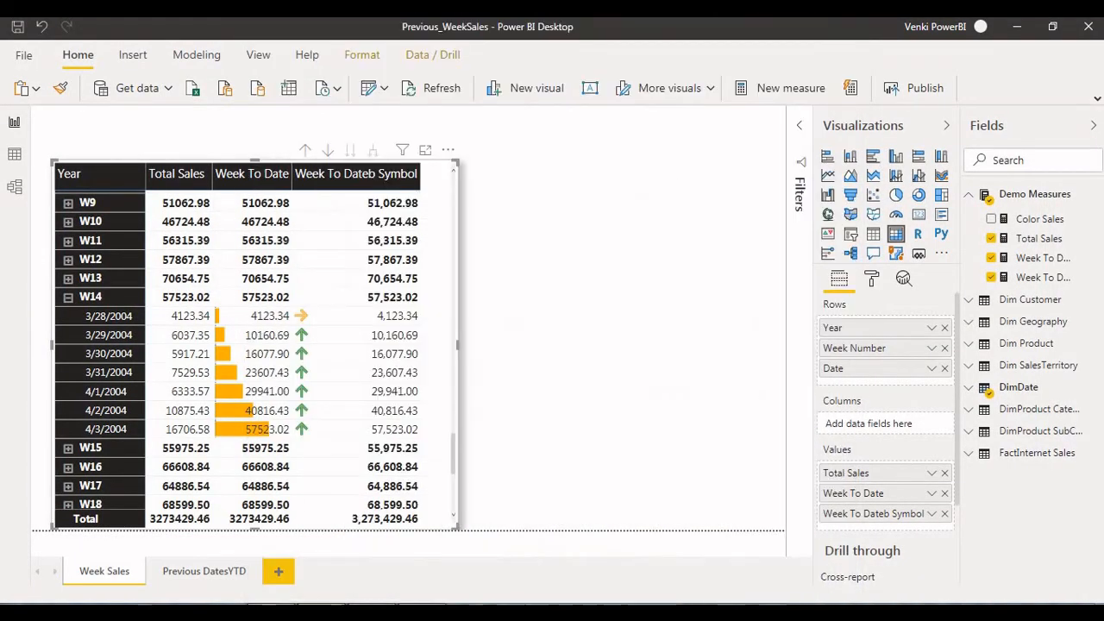
- Switch to Snipping Tool and capture a new snip of the whole sales matrix with week W14's daily rows
key("alt+Tab")
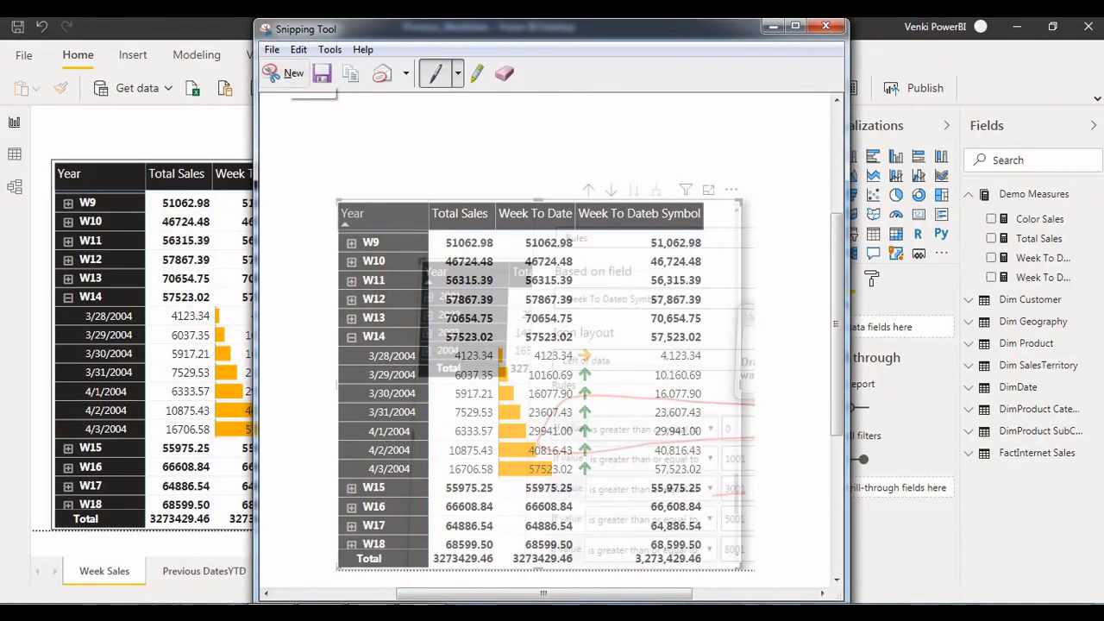
left_click(285, 73)
left_click_drag(35, 129, 524, 542)
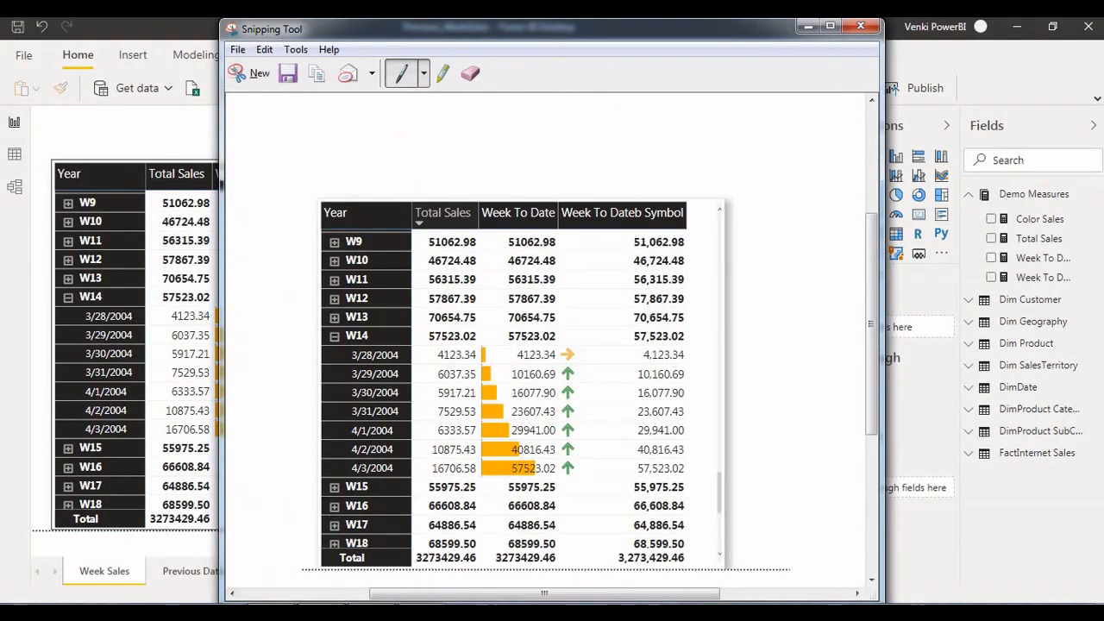
- Mark the 3/28/2004 and 3/29/2004 rows and the Week To Date values and icons of W14 in red pen, and minimize the snip
left_click_drag(362, 363, 589, 364)
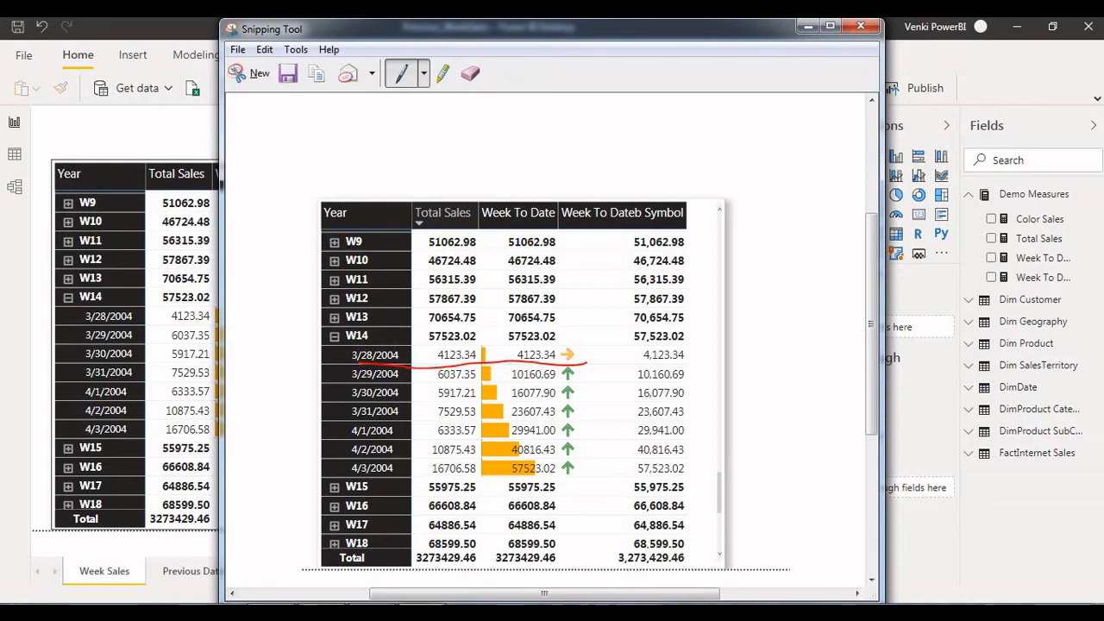
left_click_drag(398, 380, 562, 378)
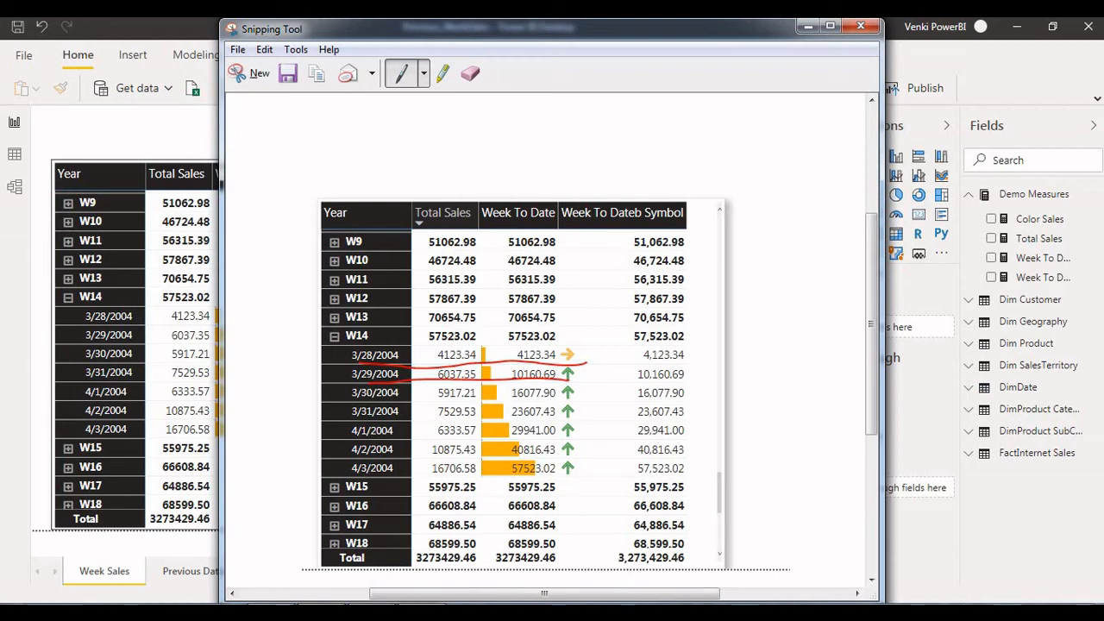
left_click_drag(498, 350, 502, 459)
left_click_drag(585, 350, 582, 466)
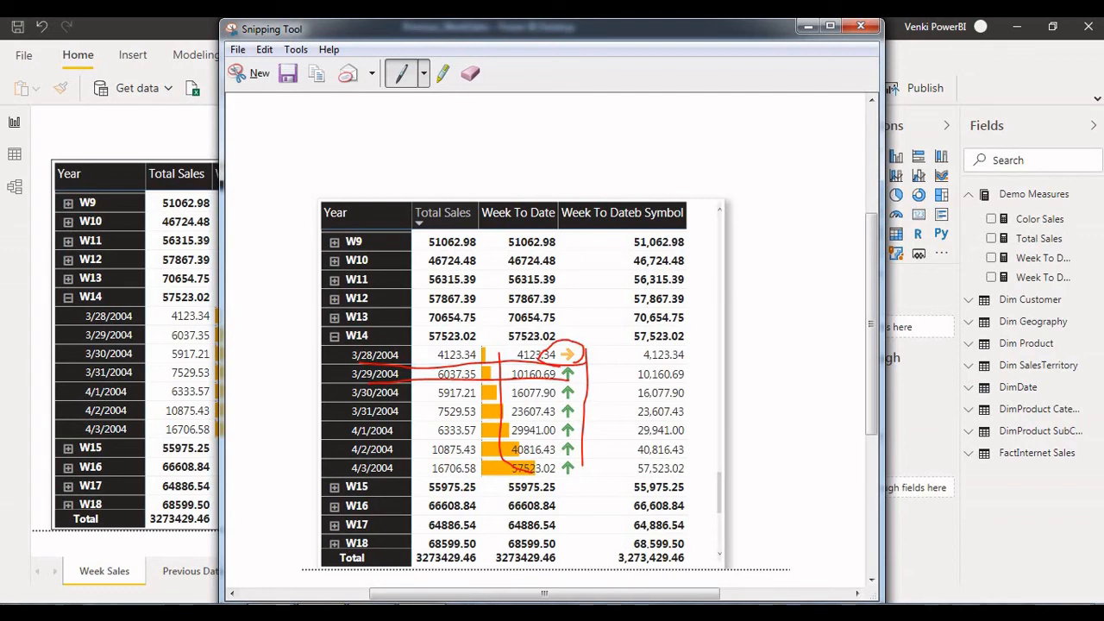
left_click_drag(592, 370, 602, 473)
left_click(809, 26)
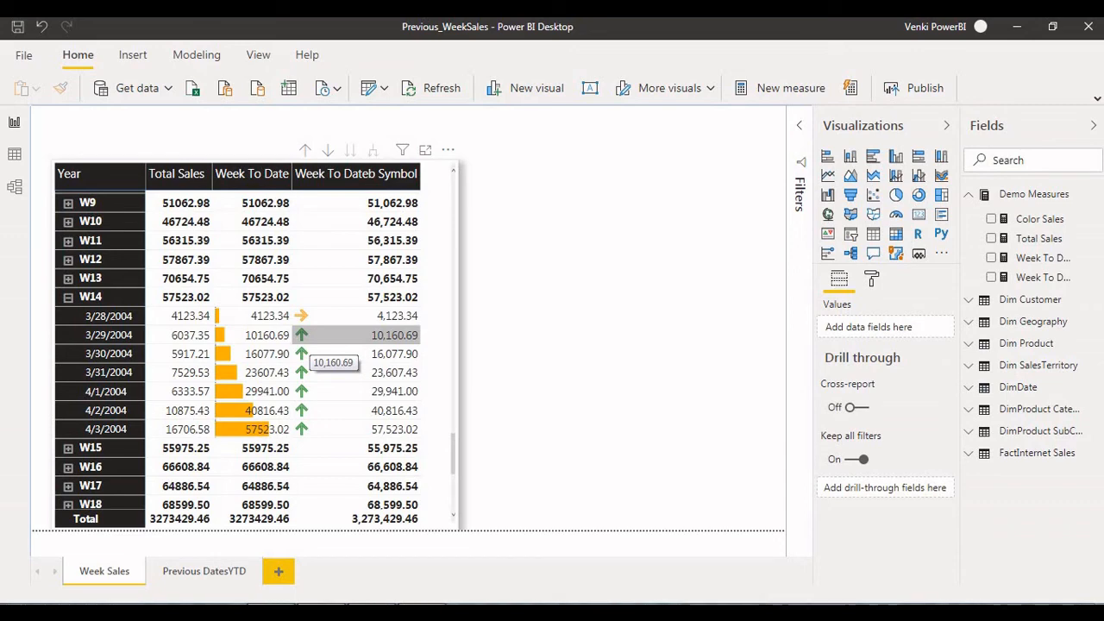
- Open the Previous DatesYTD report page and select its Week To Date line chart
scroll(259, 345, "down", 5)
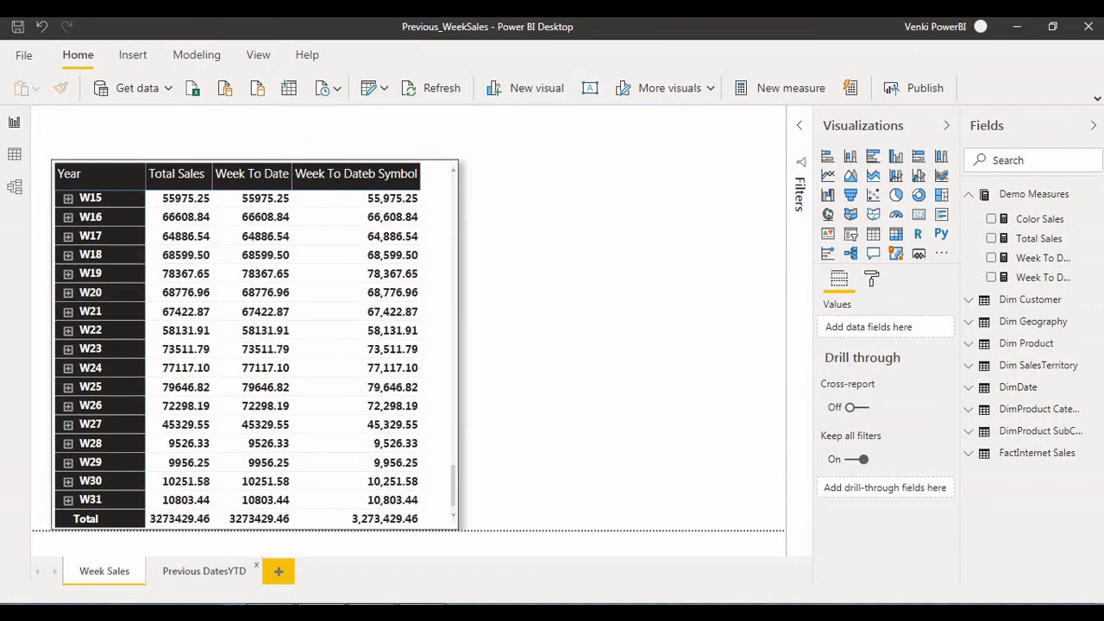
left_click(203, 571)
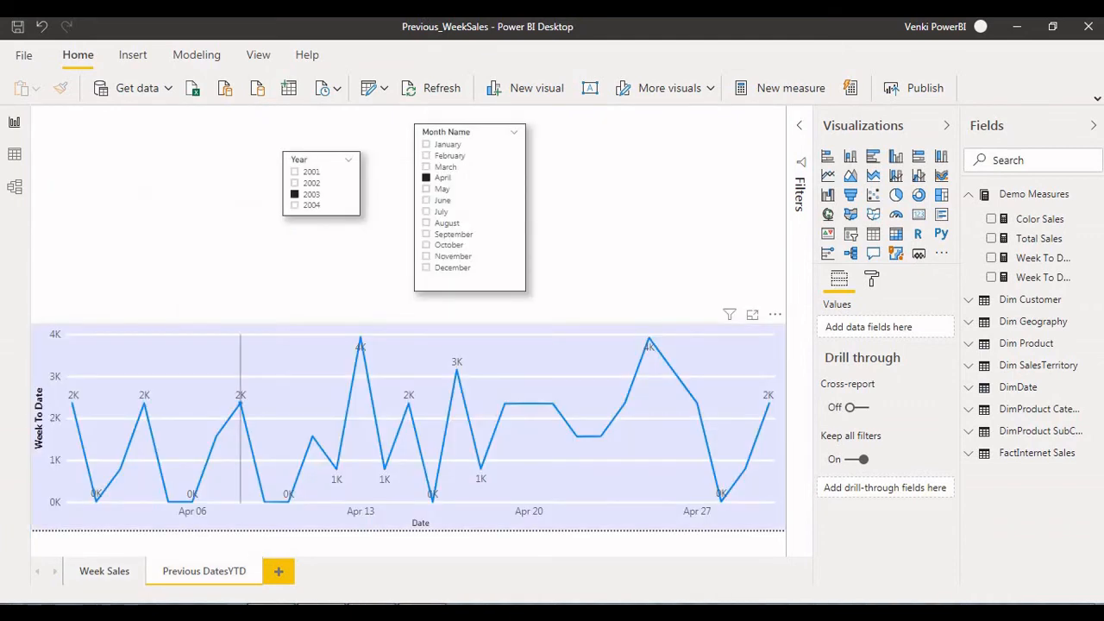
left_click(240, 414)
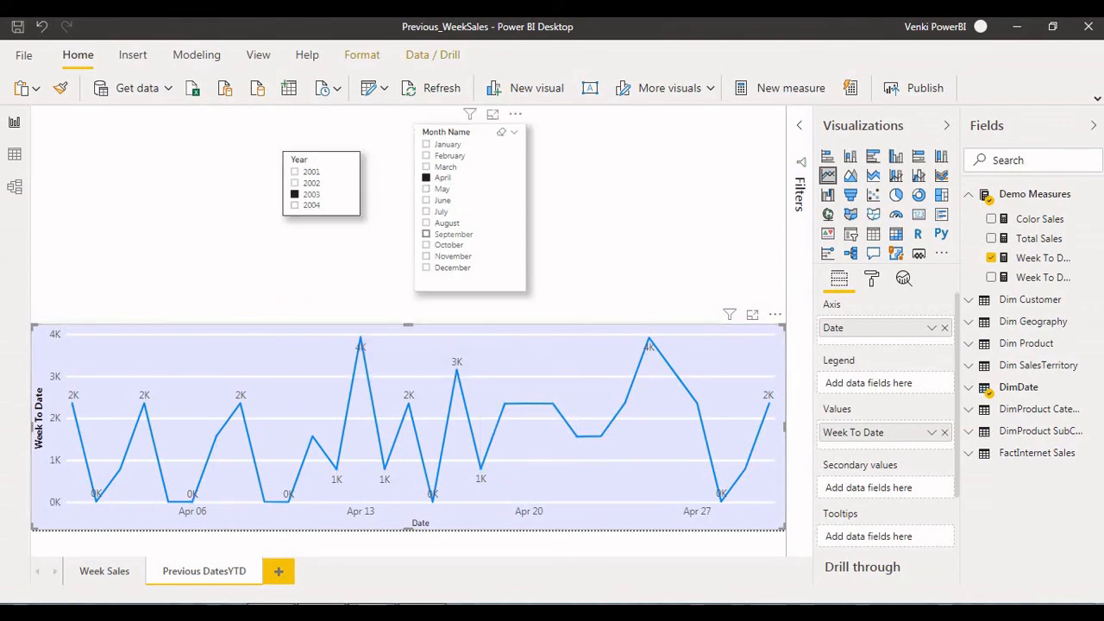
- Compare the 2003 Week To Date line chart for September, June, March, October and January using the month slicer
left_click(427, 235)
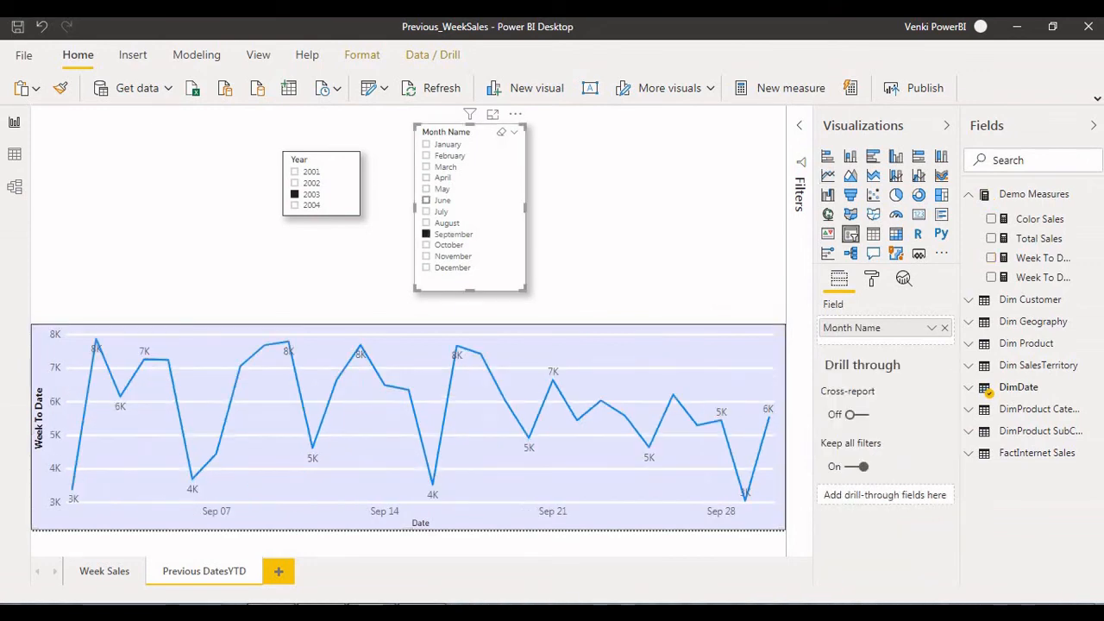
left_click(426, 200)
left_click(426, 167)
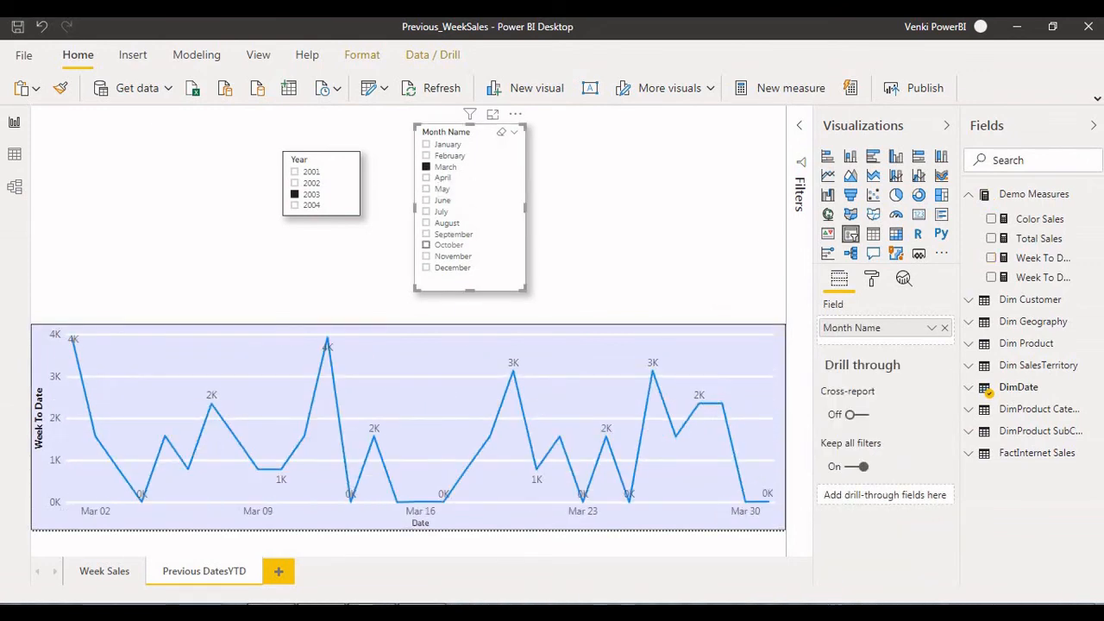
left_click(426, 245)
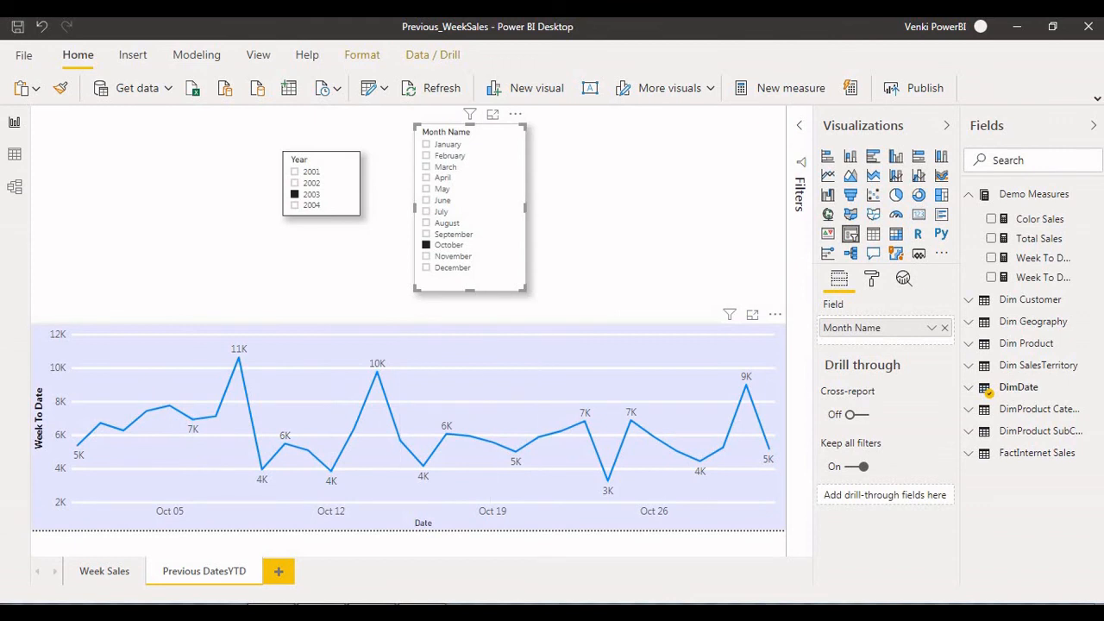
left_click(426, 145)
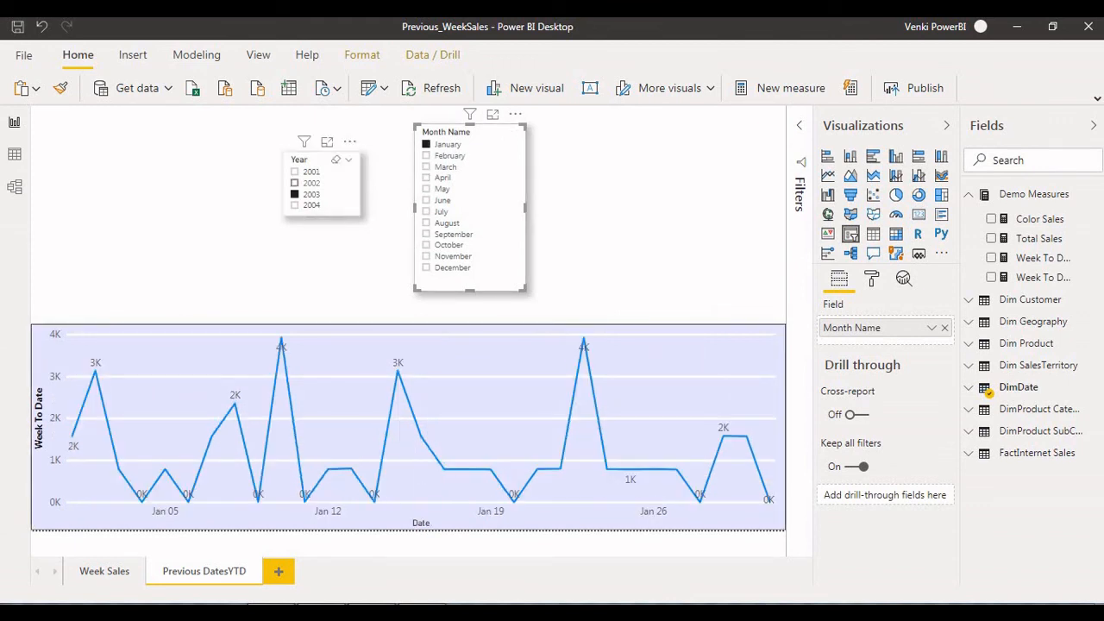
- Filter the line chart to 2002 and compare June, September, July, October and November, ending on January
left_click(295, 183)
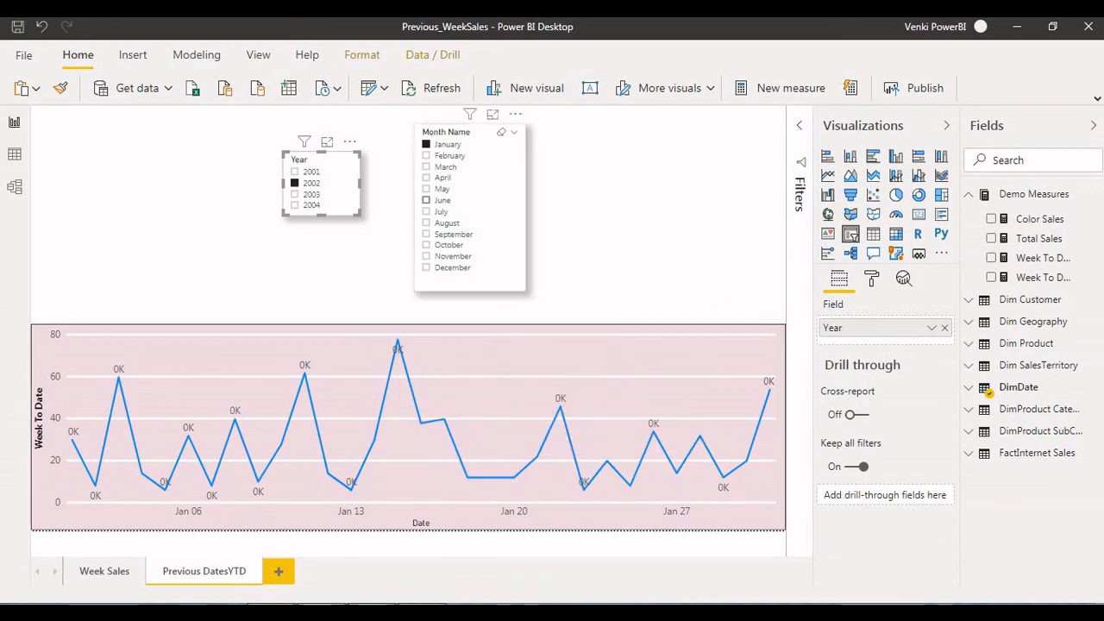
left_click(425, 200)
left_click(425, 234)
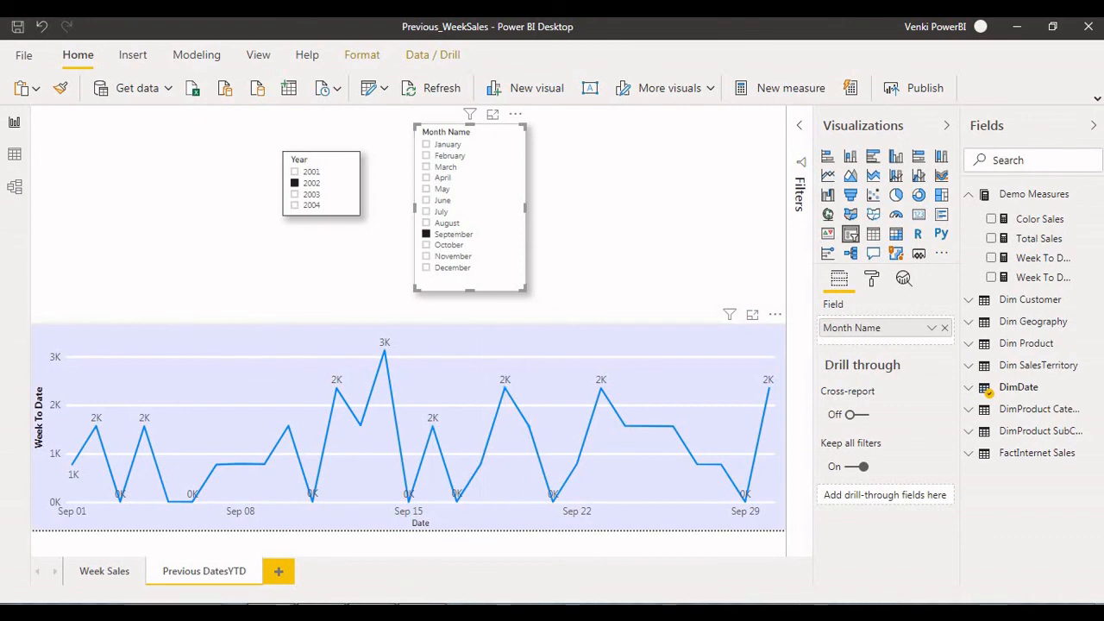
left_click(425, 212)
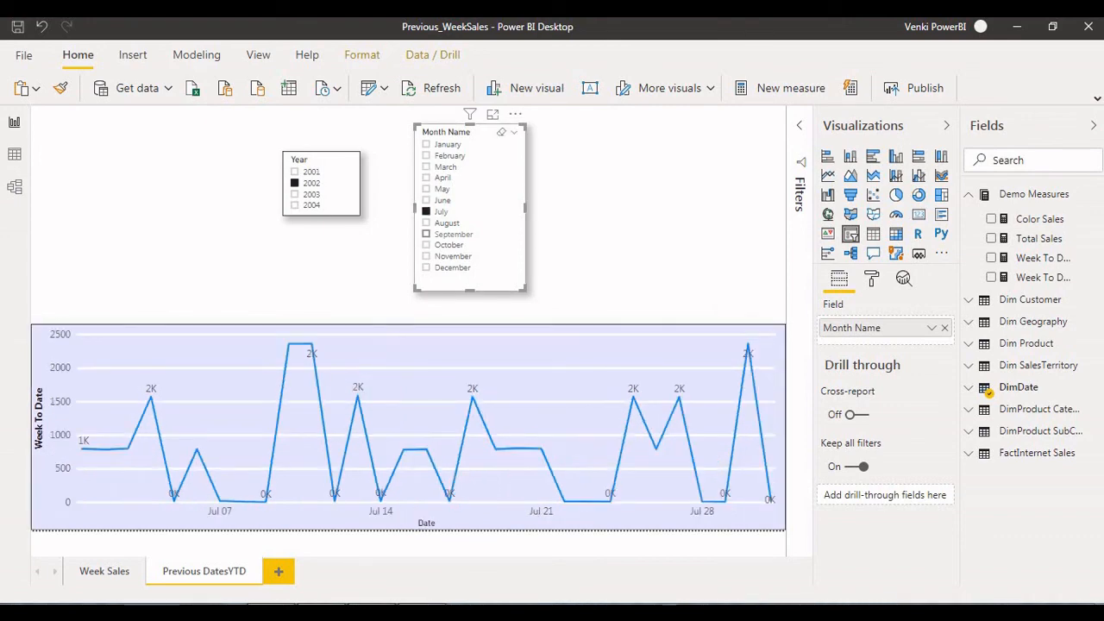
left_click(426, 245)
left_click(426, 256)
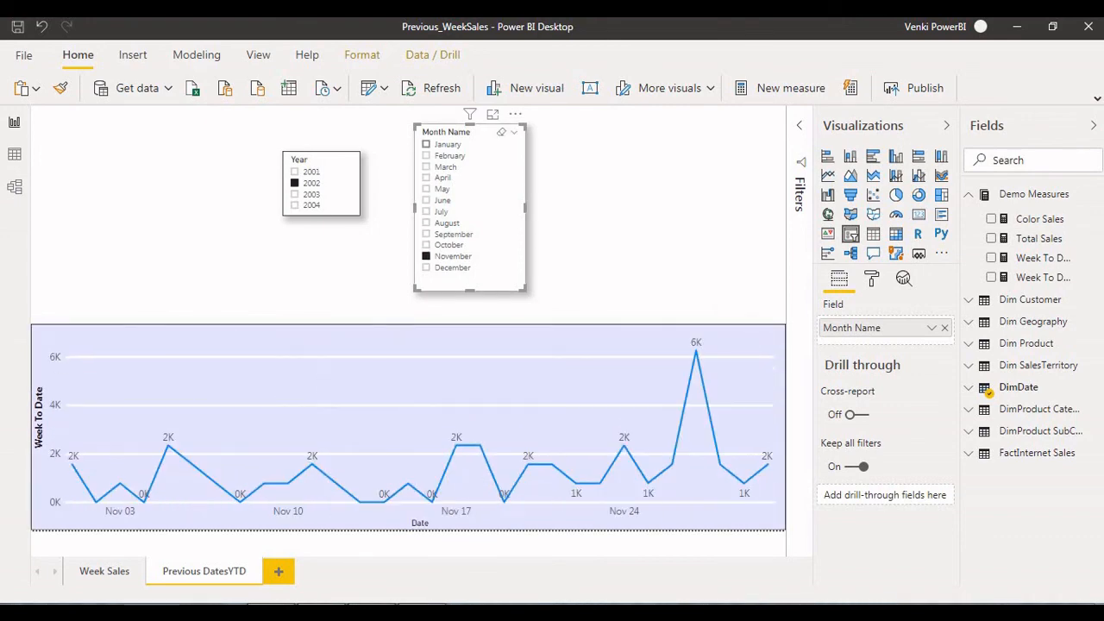
left_click(425, 144)
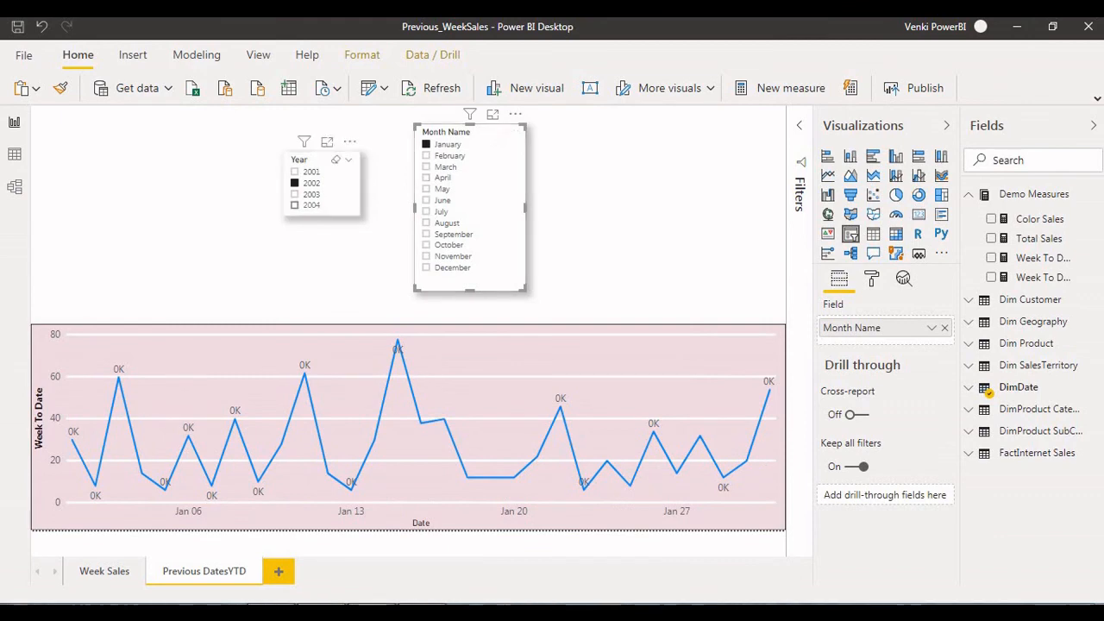
- Filter the line chart to 2004, view June and settle on April, and return to the Week Sales page
left_click(294, 204)
left_click(426, 200)
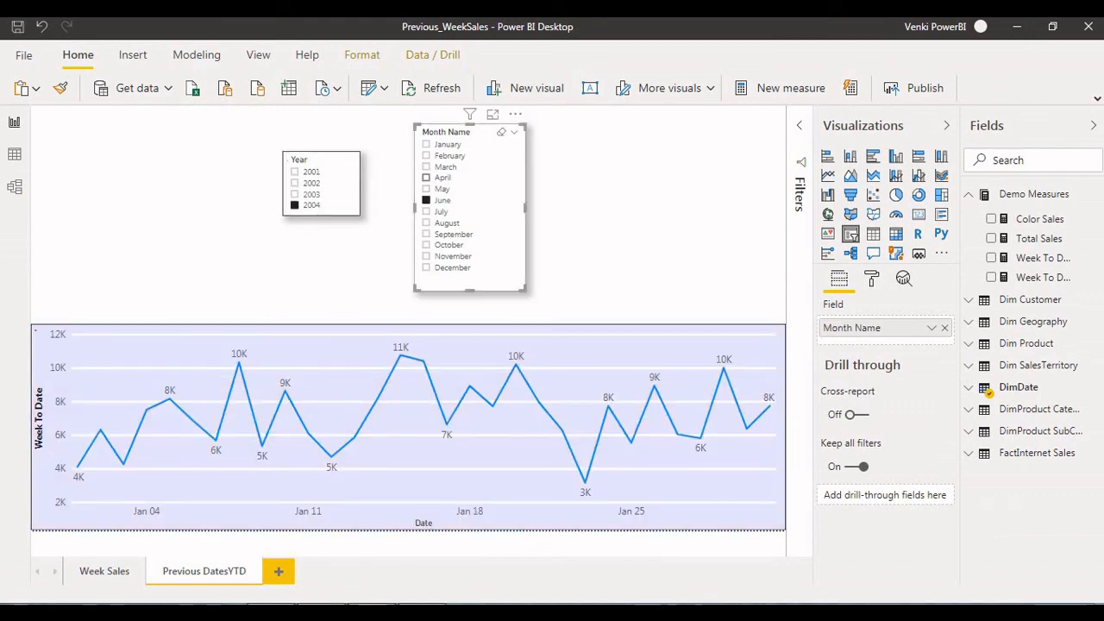
left_click(426, 177)
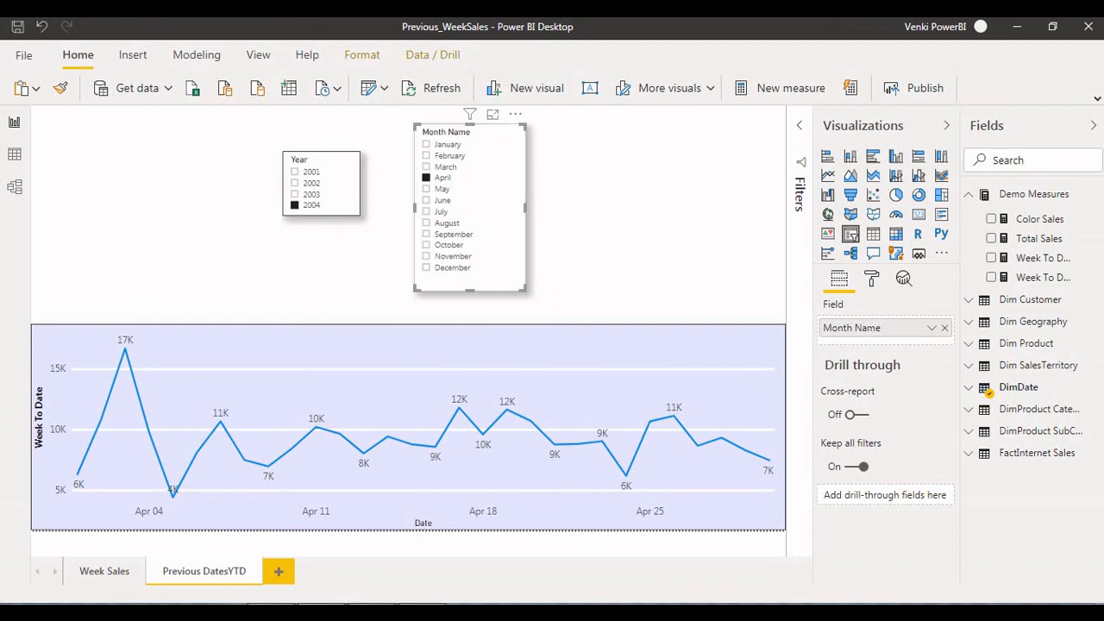
left_click(621, 225)
left_click(104, 571)
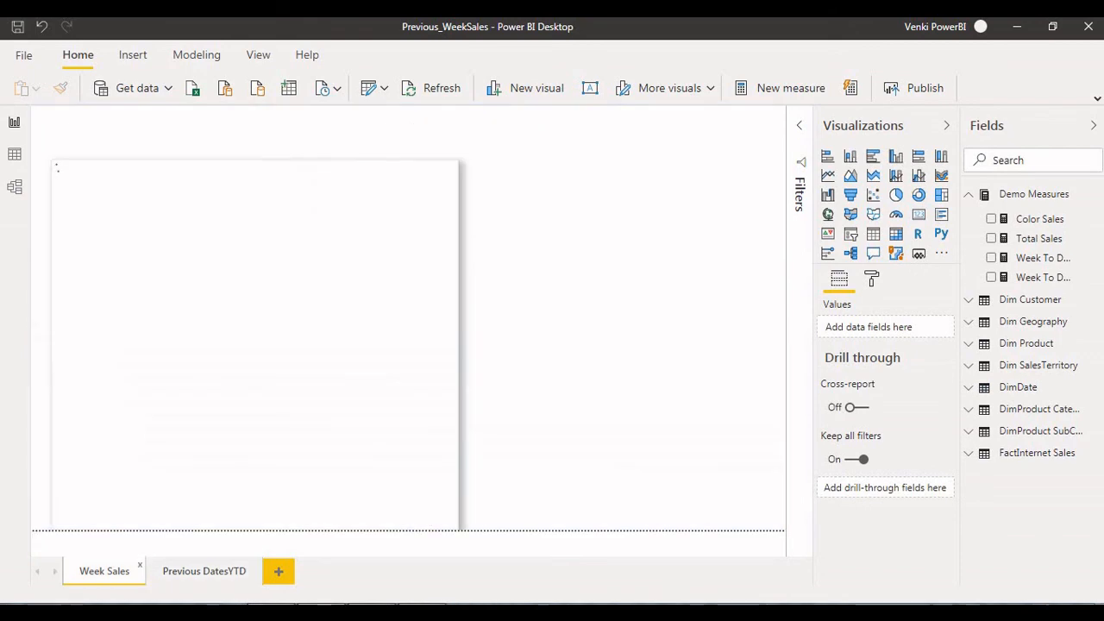